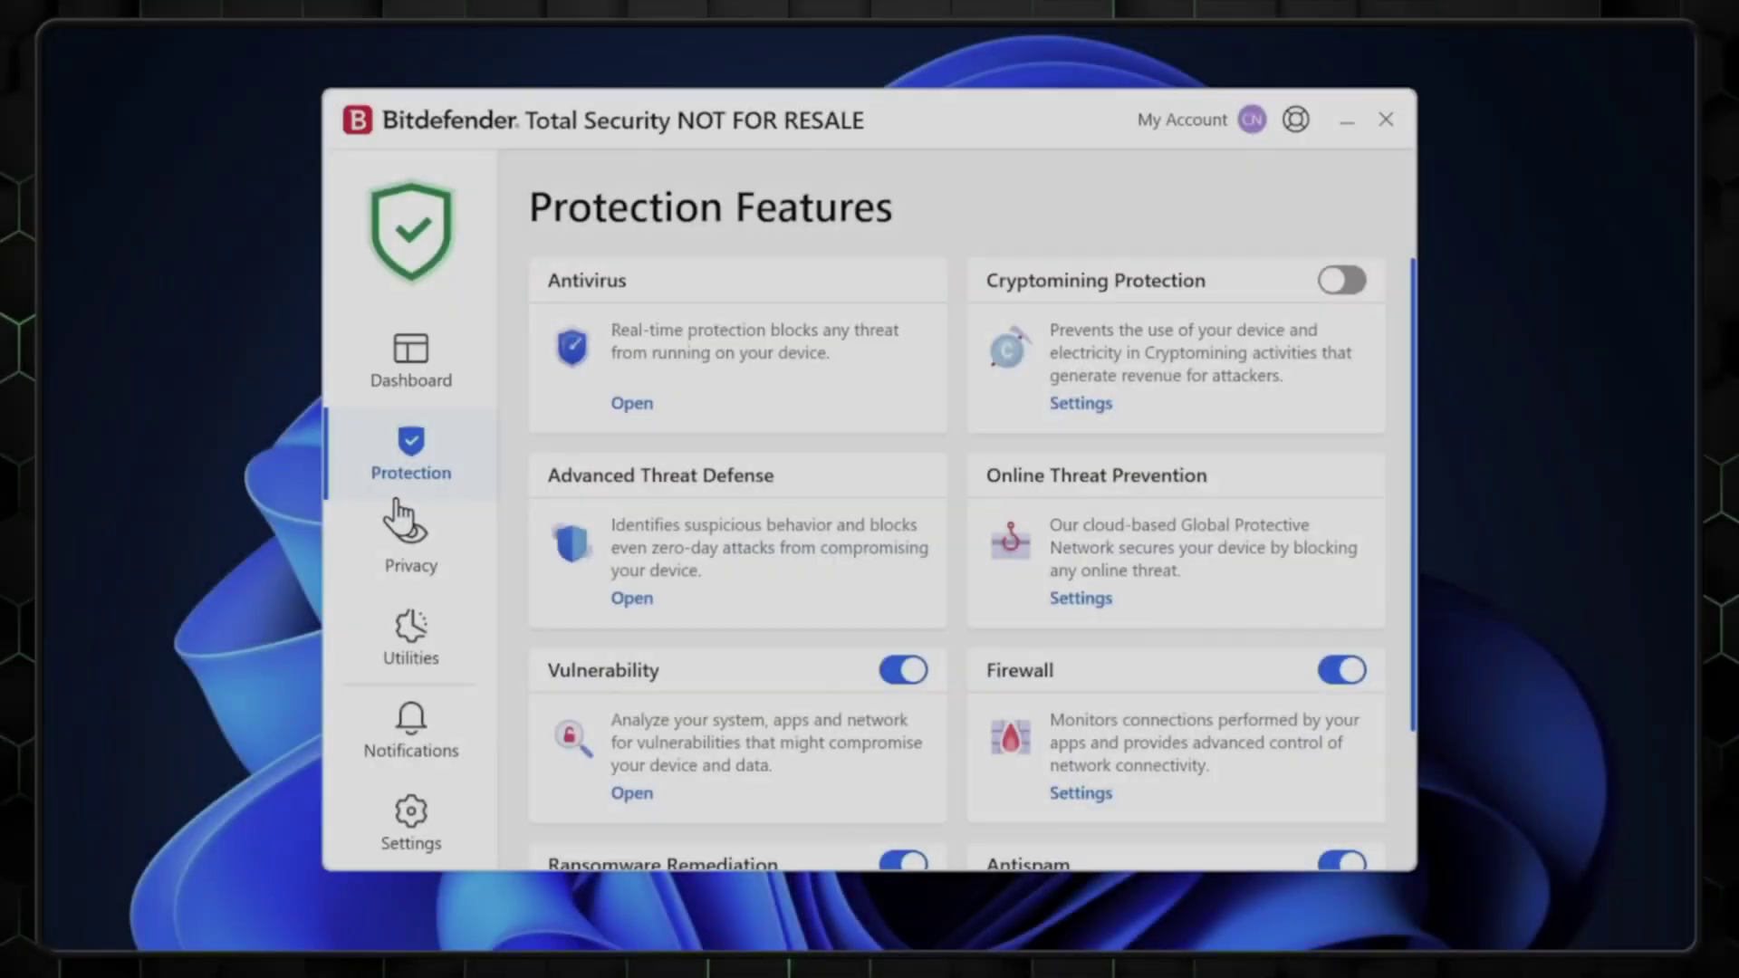
Switch to the Privacy page listing Safepay, VPN and Password Manager.
click(408, 539)
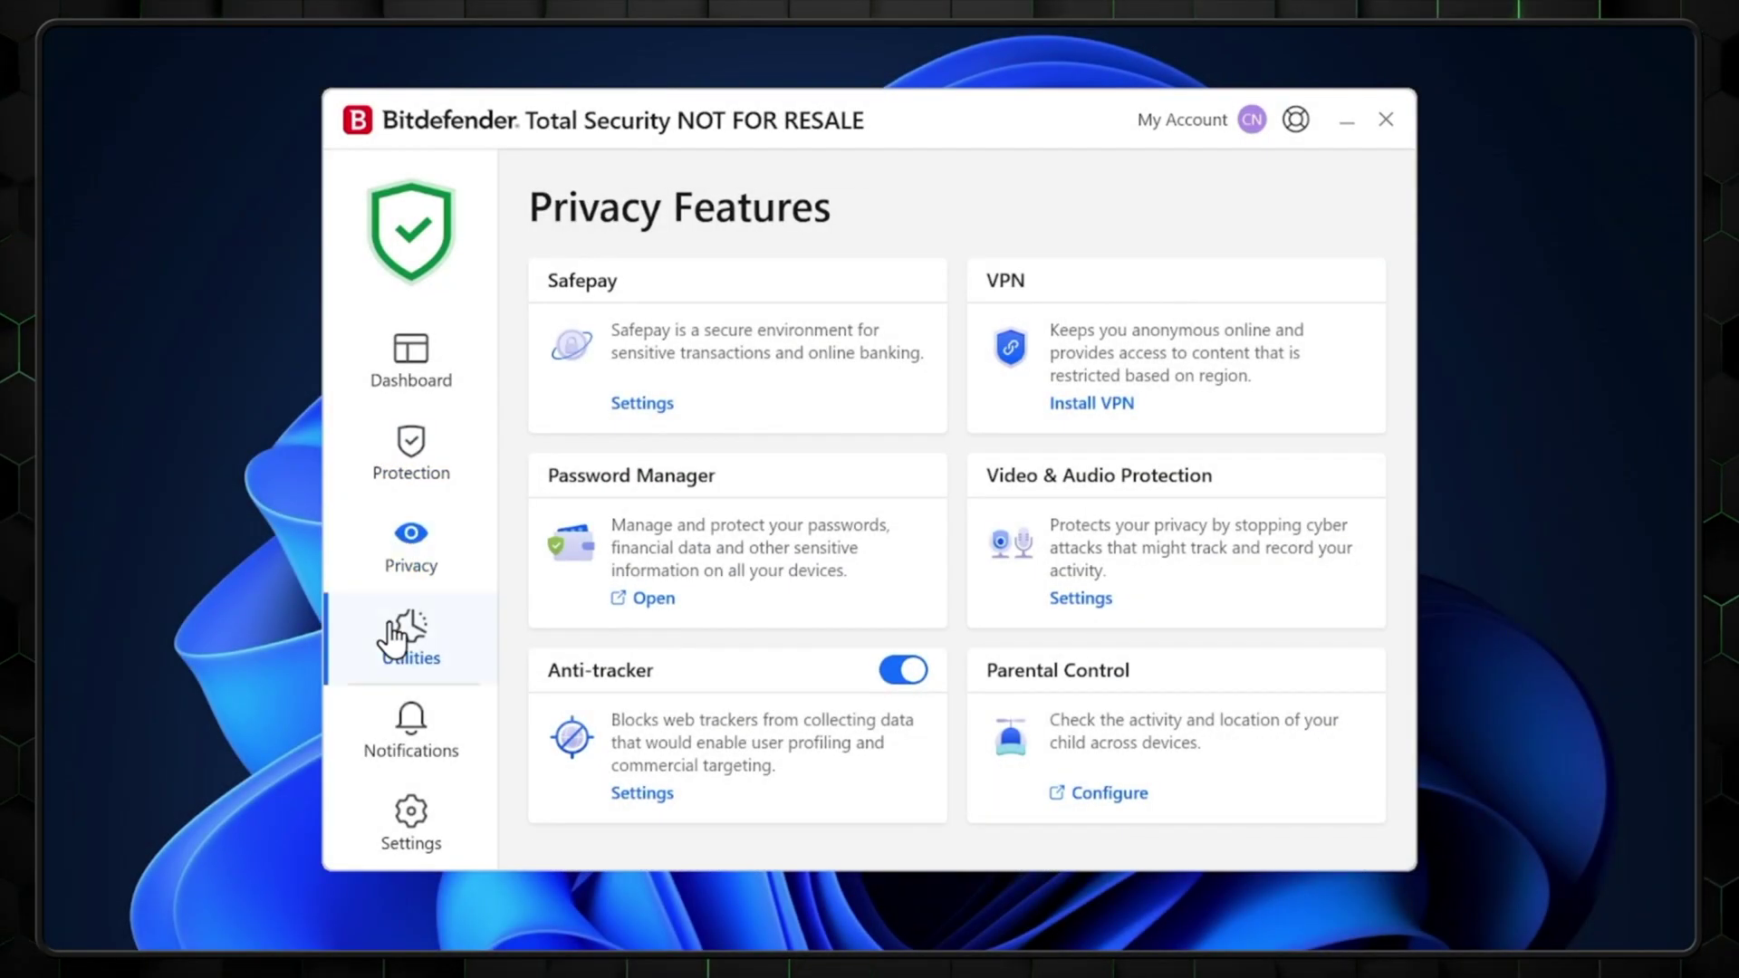
Download the Windows installer from Central via Utilities, approve it, and advance the installer tour.
click(392, 639)
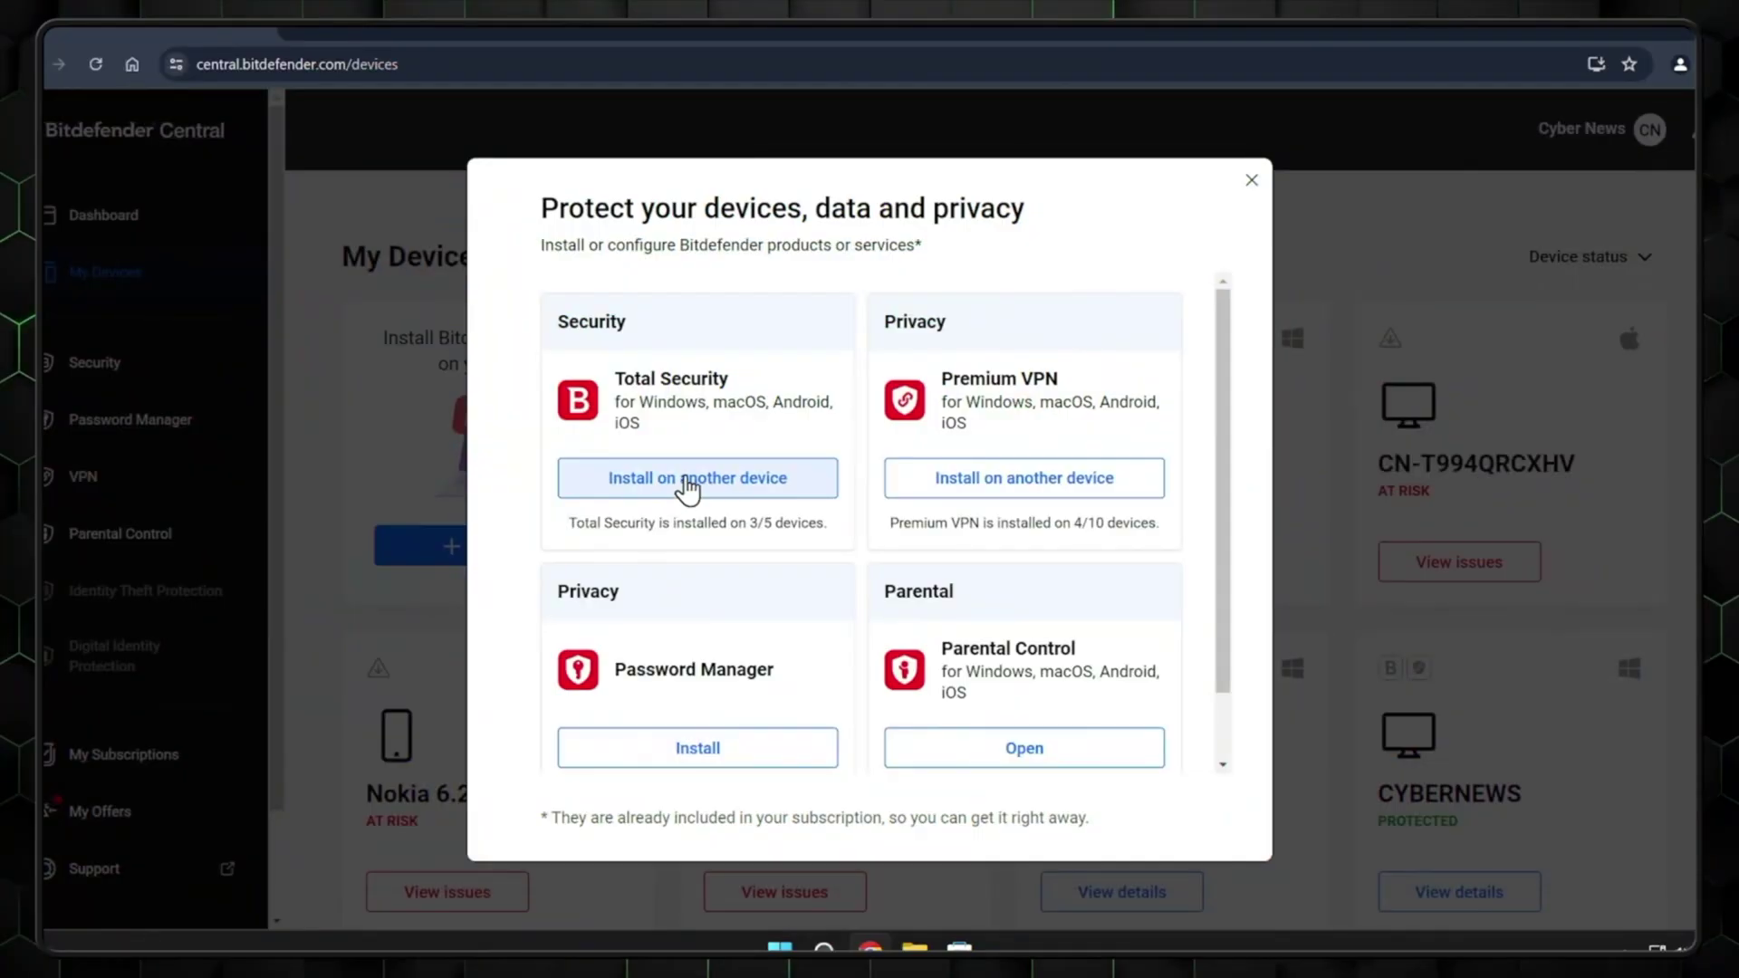
click(679, 481)
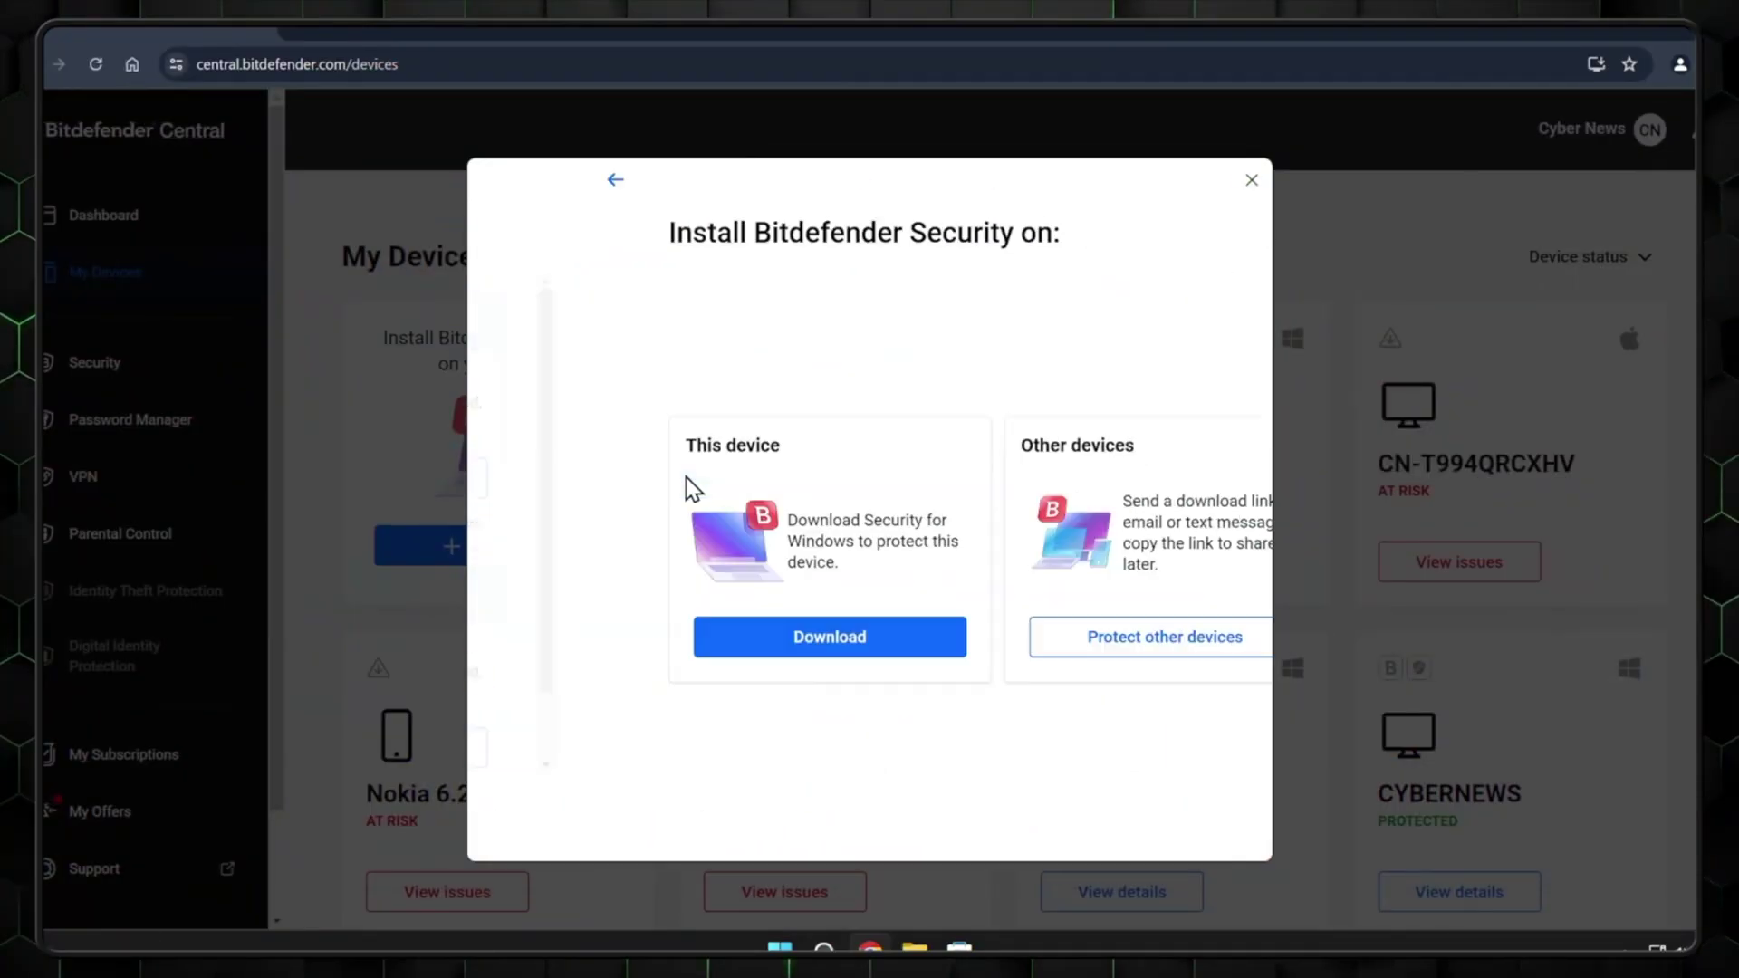
click(772, 637)
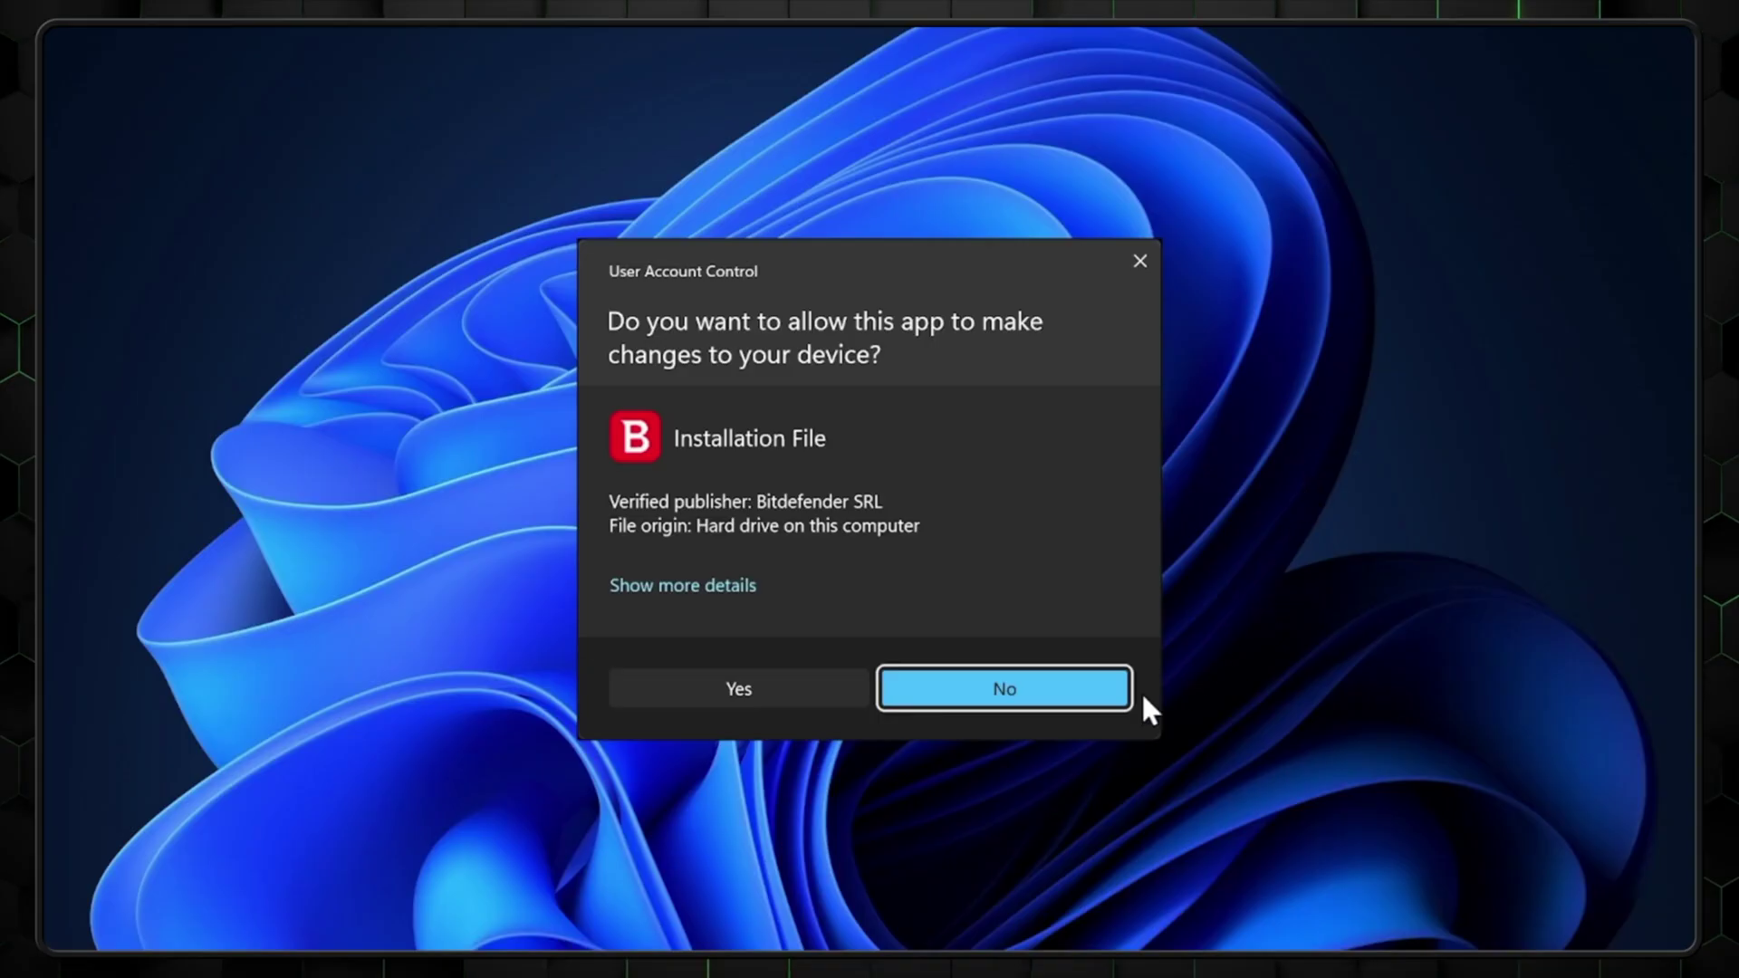
click(851, 700)
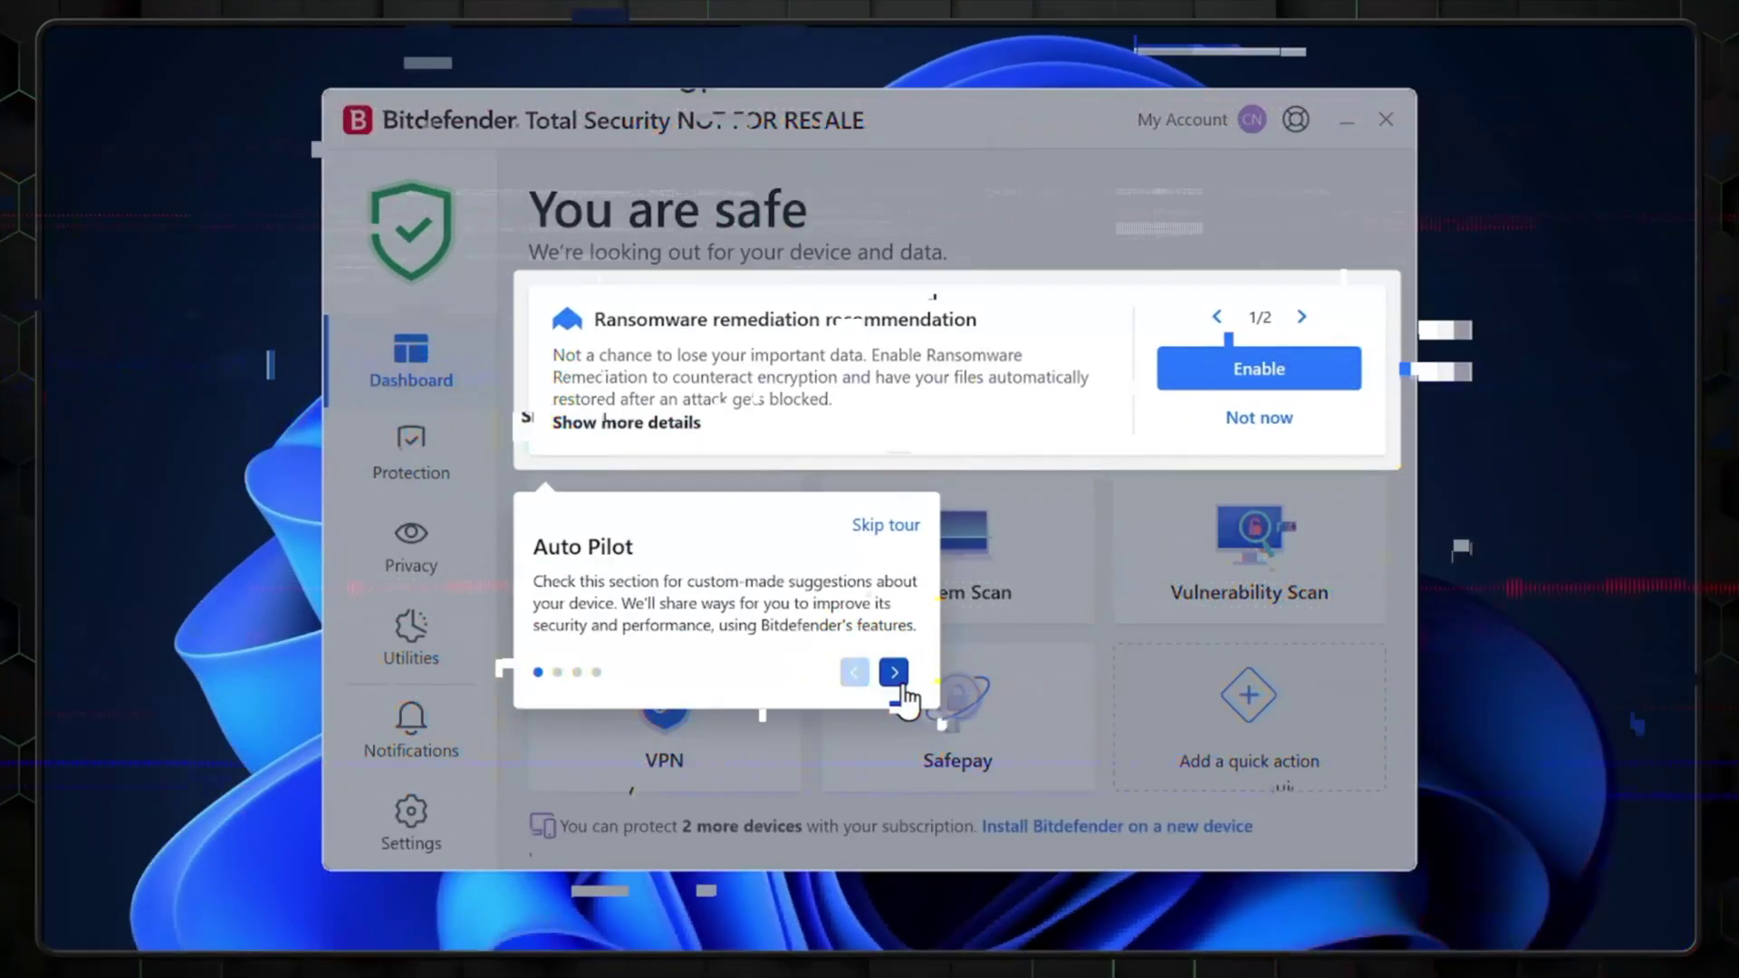
click(901, 679)
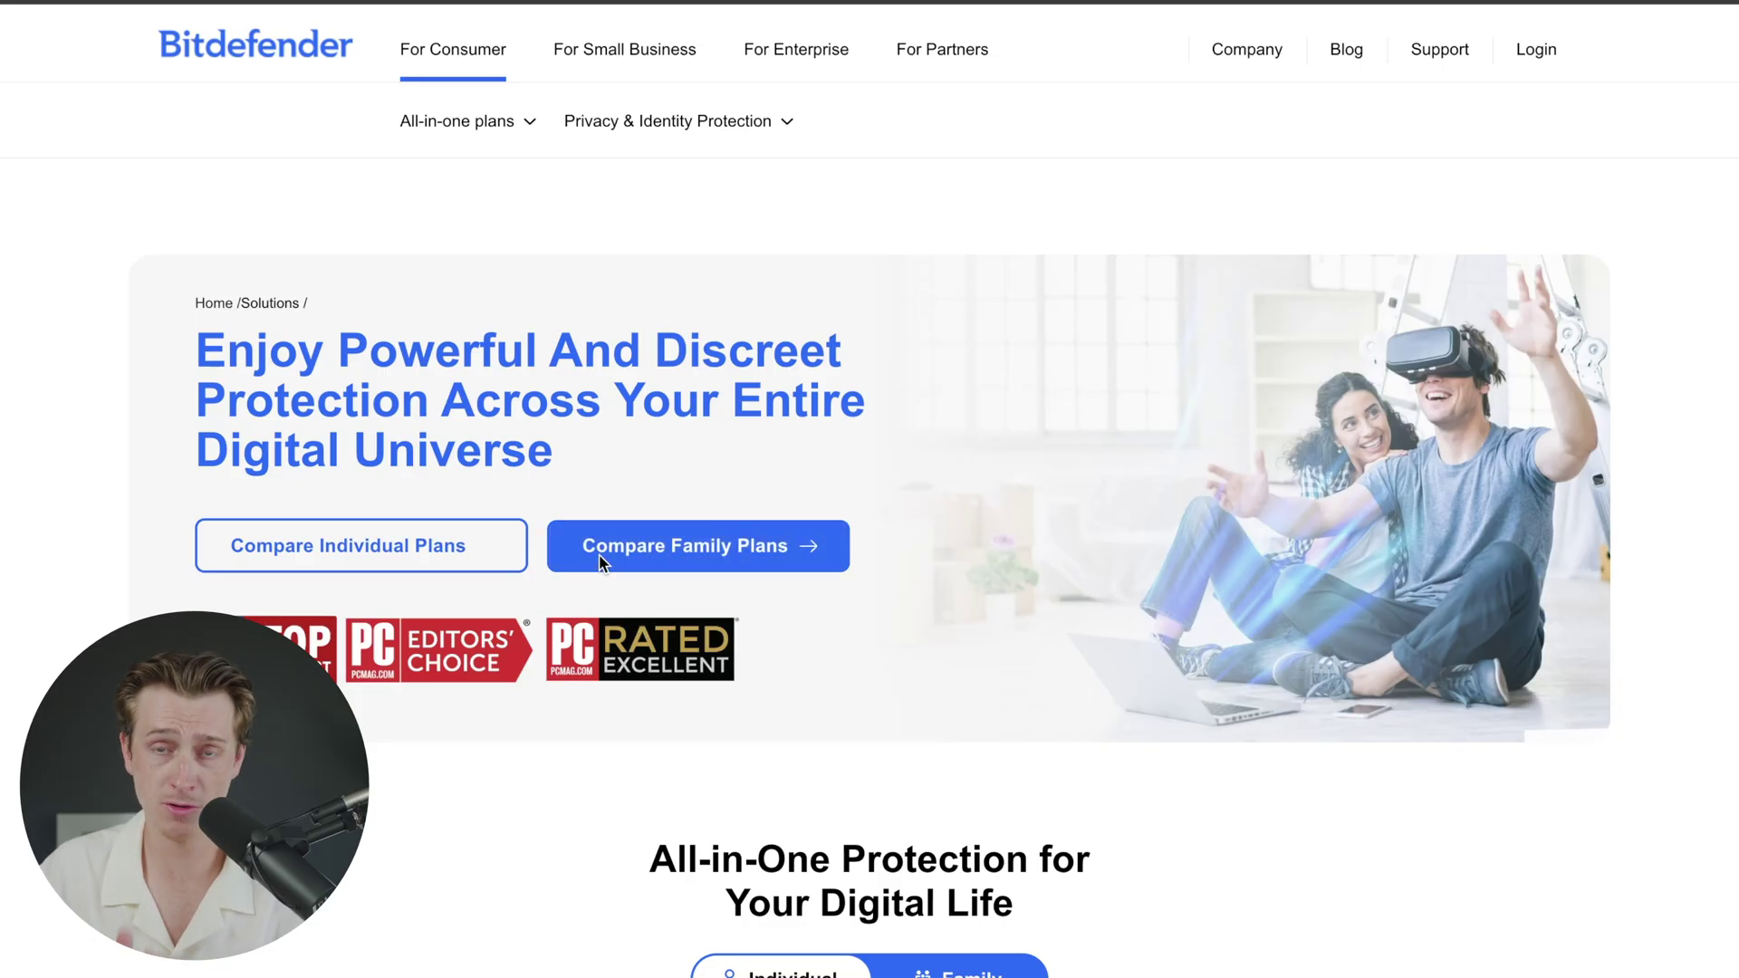
Open the individual plans page and check the Premium Security and Ultimate Security prices.
click(462, 545)
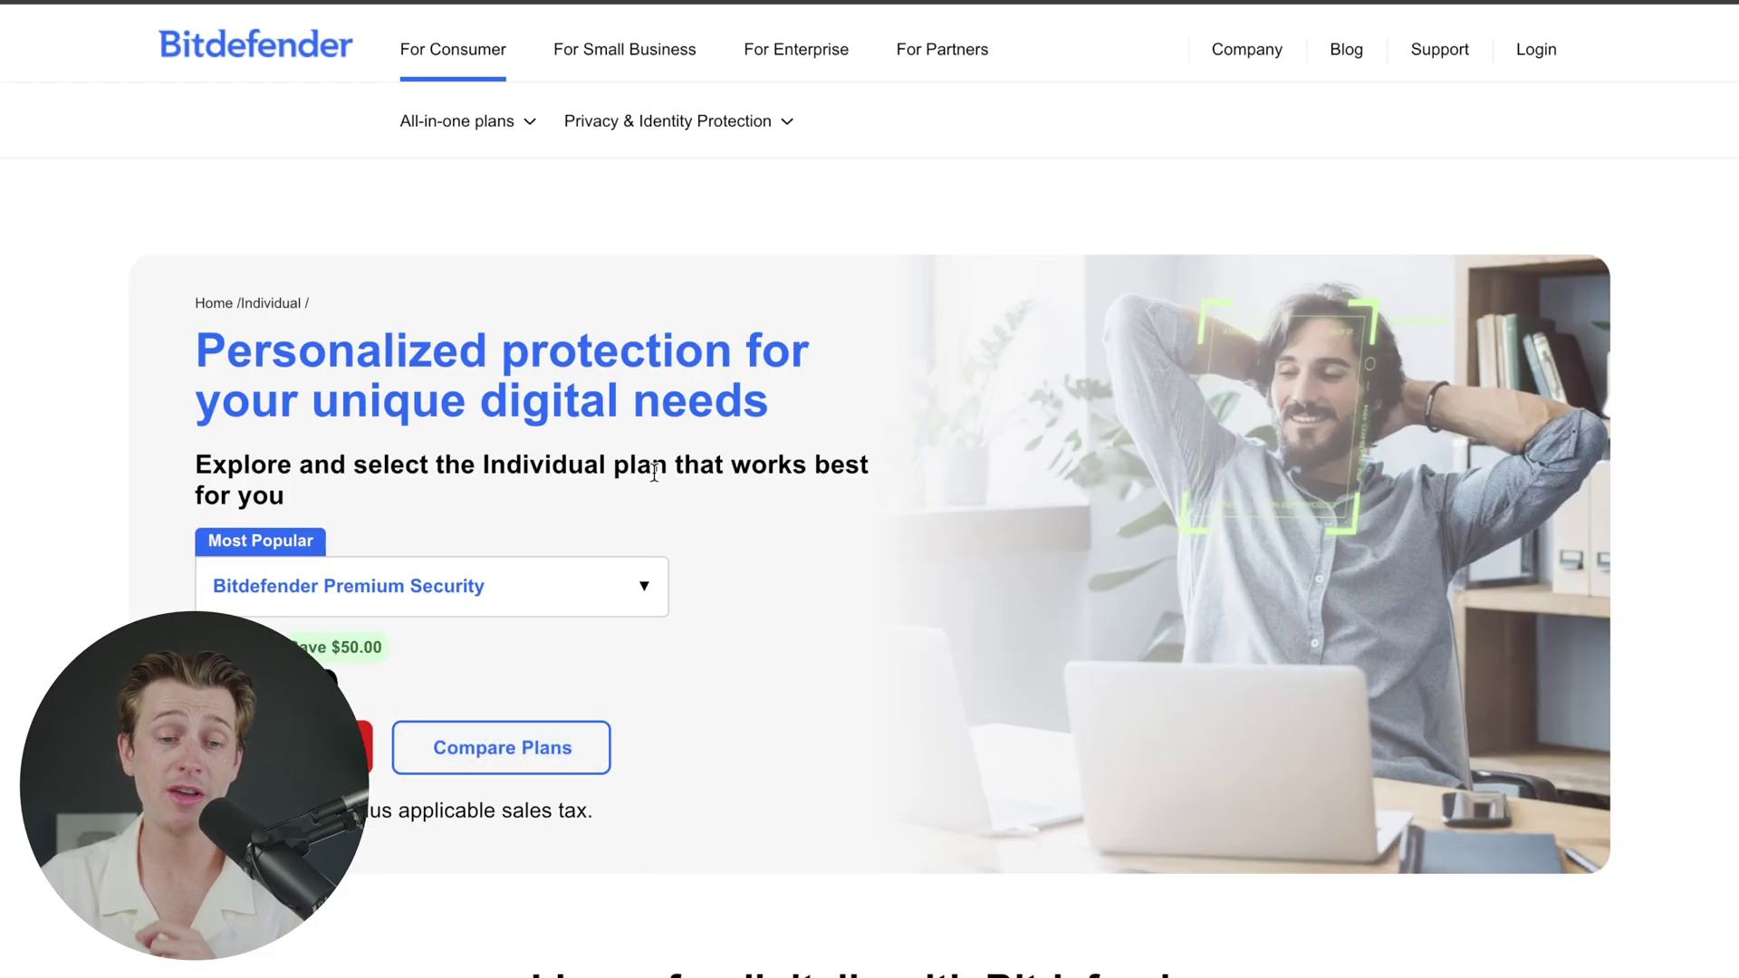
click(567, 605)
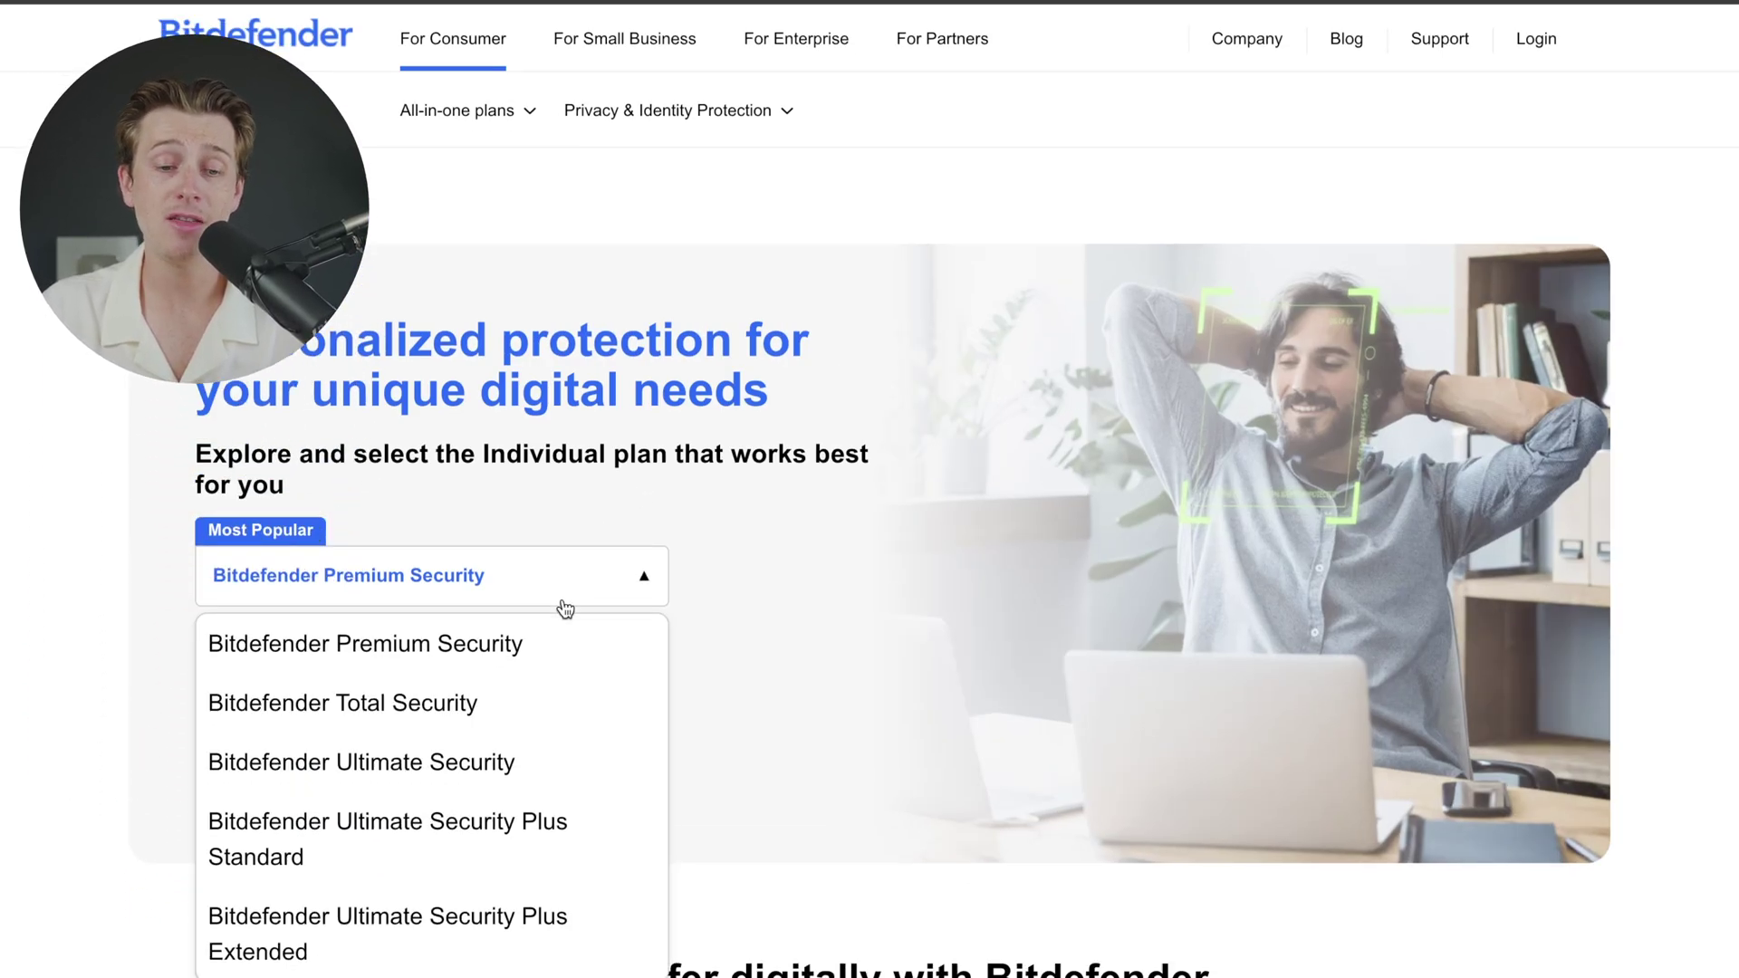
click(492, 668)
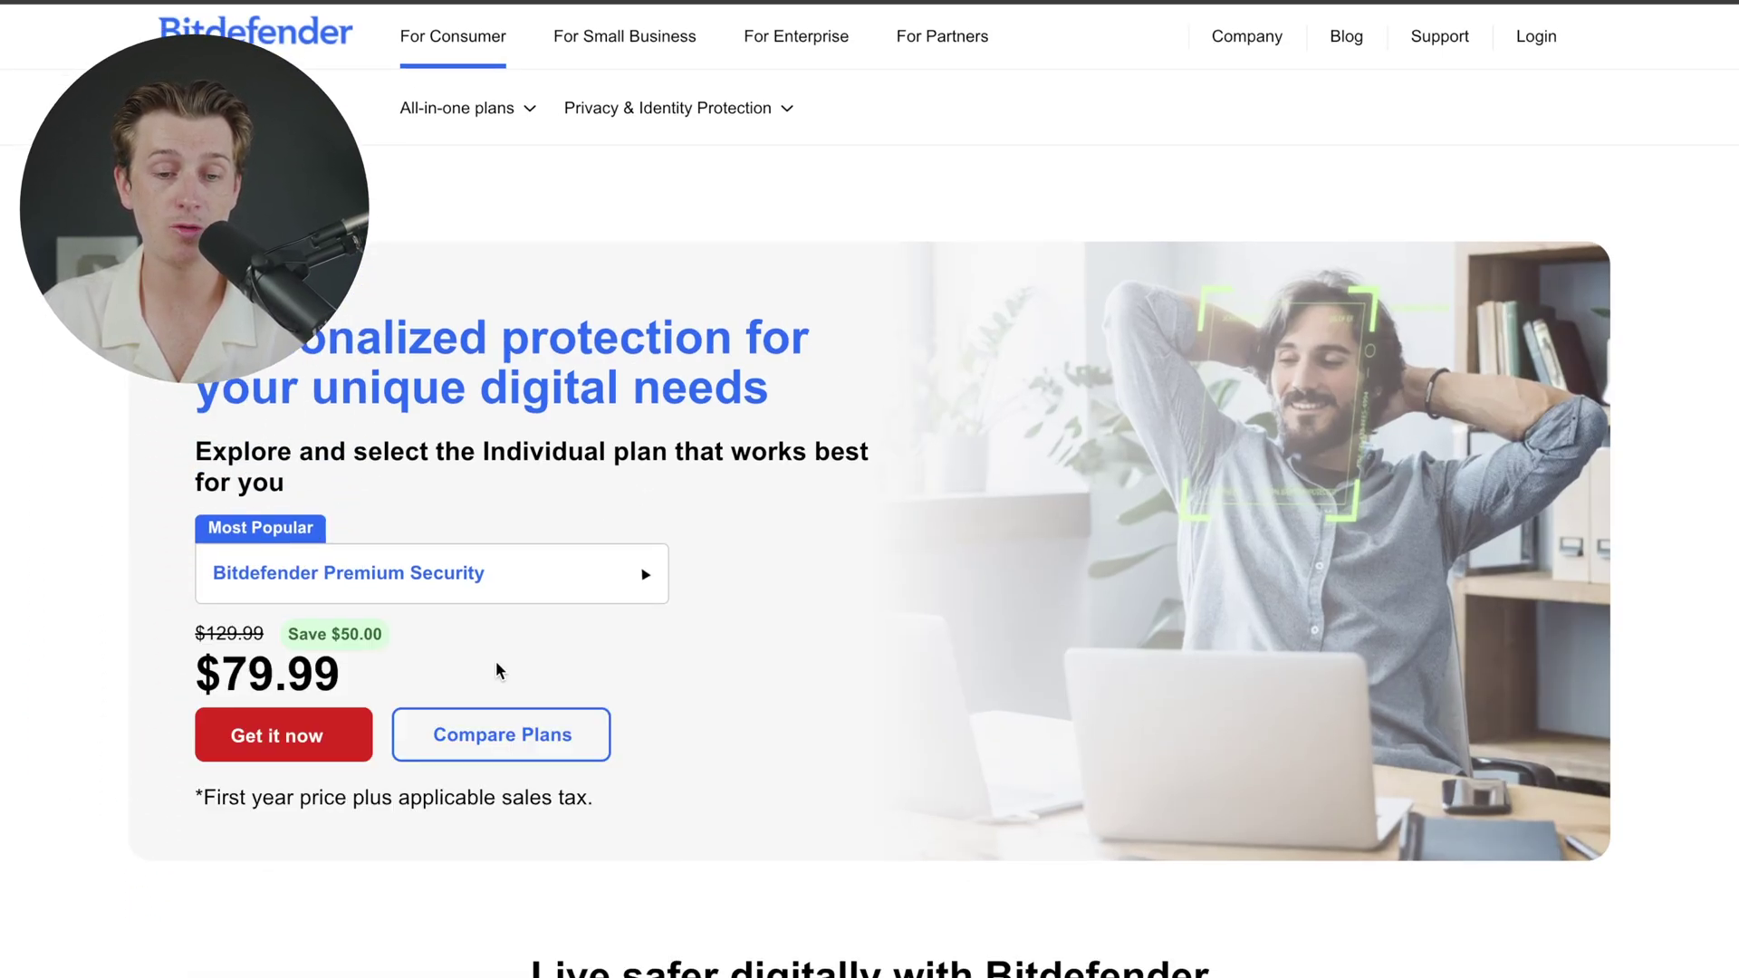
click(522, 588)
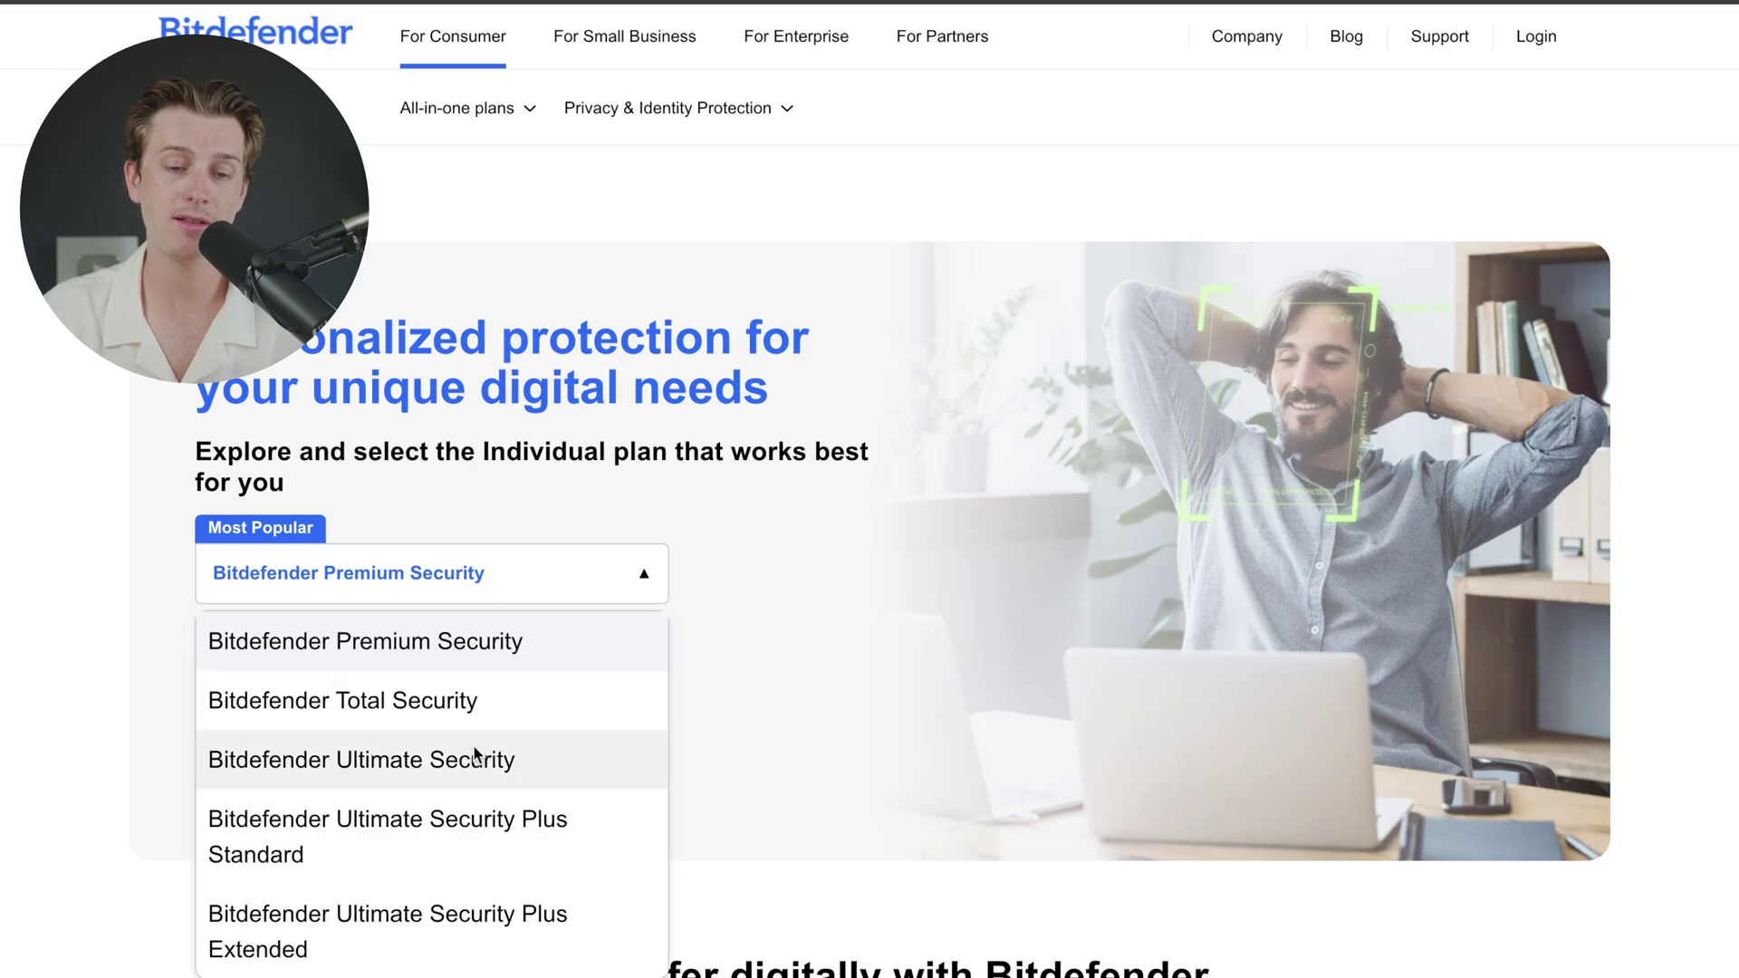
click(457, 757)
Check Ultimate Security Plus Standard and Extended ($149.99), then jump to the plan comparison.
click(556, 564)
click(491, 798)
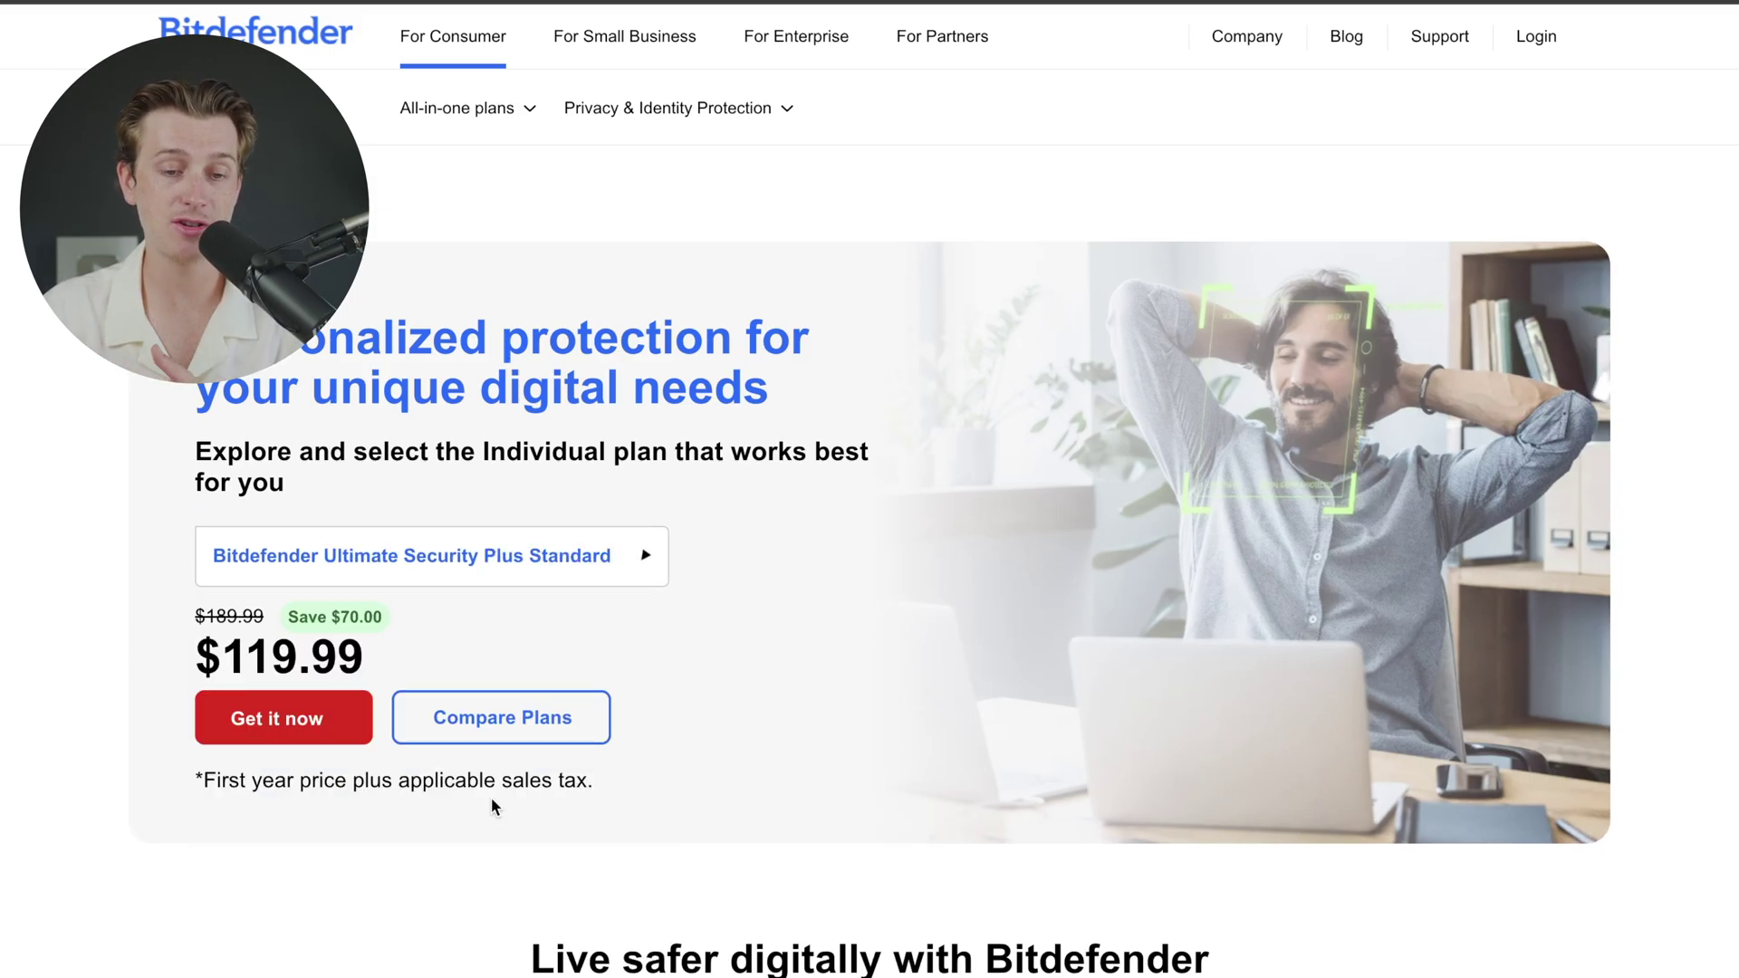
click(584, 572)
click(480, 893)
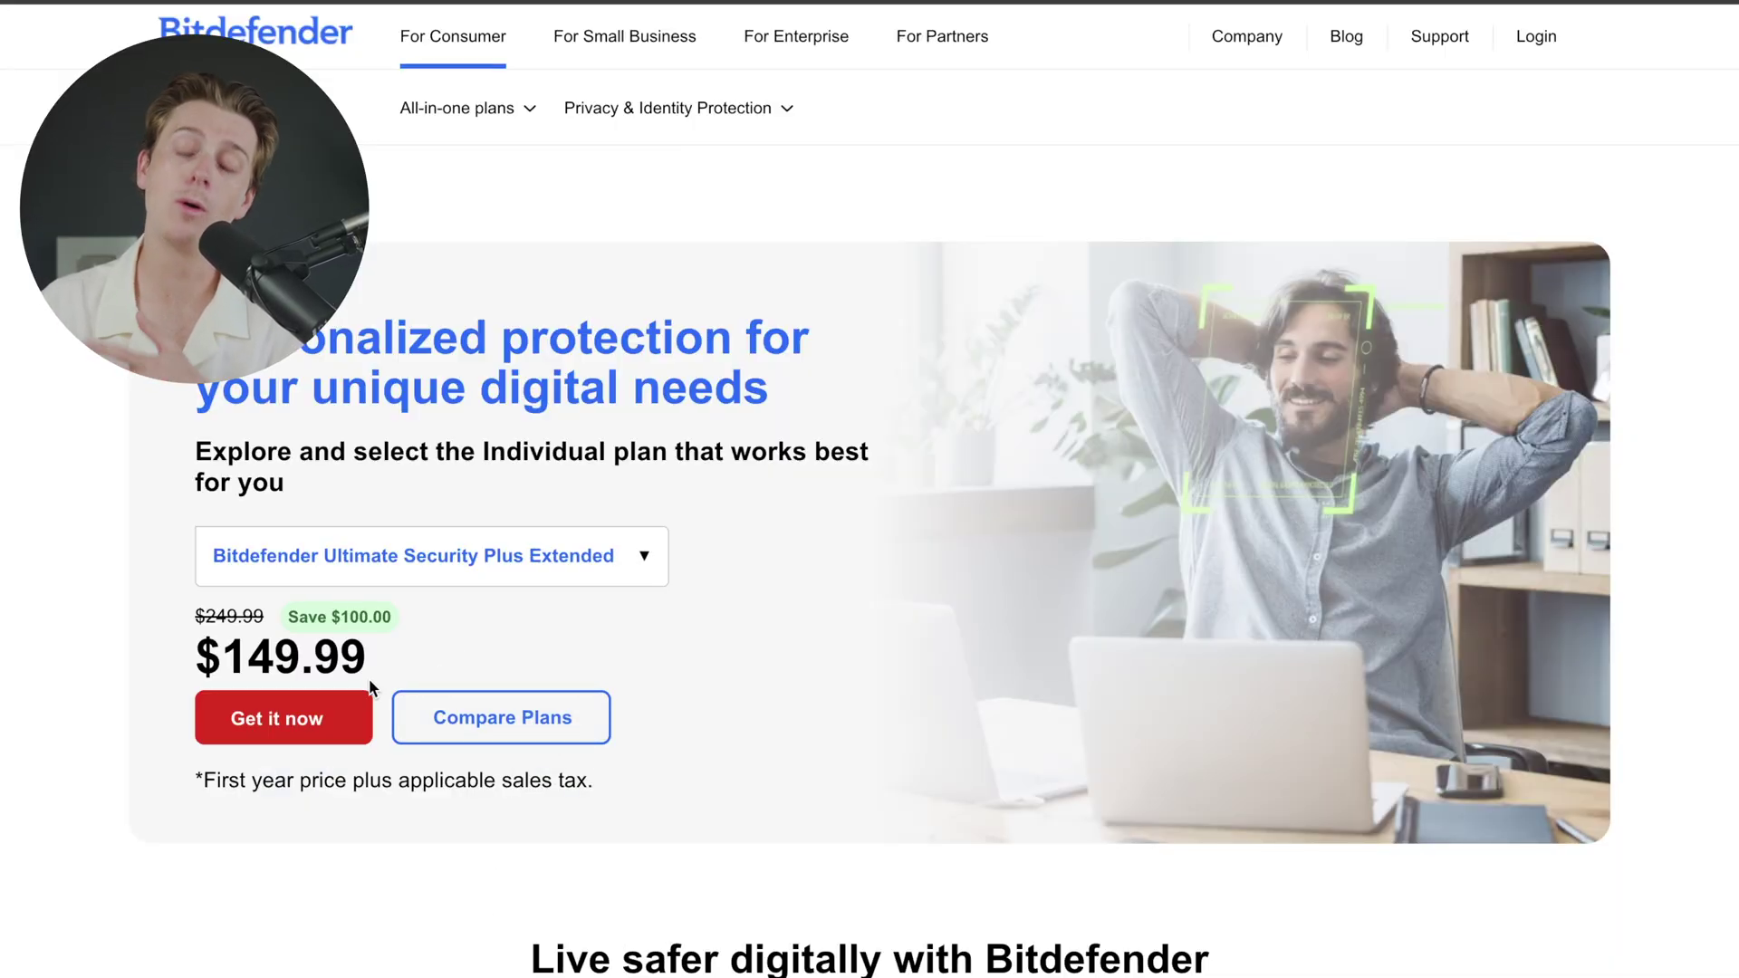
click(465, 714)
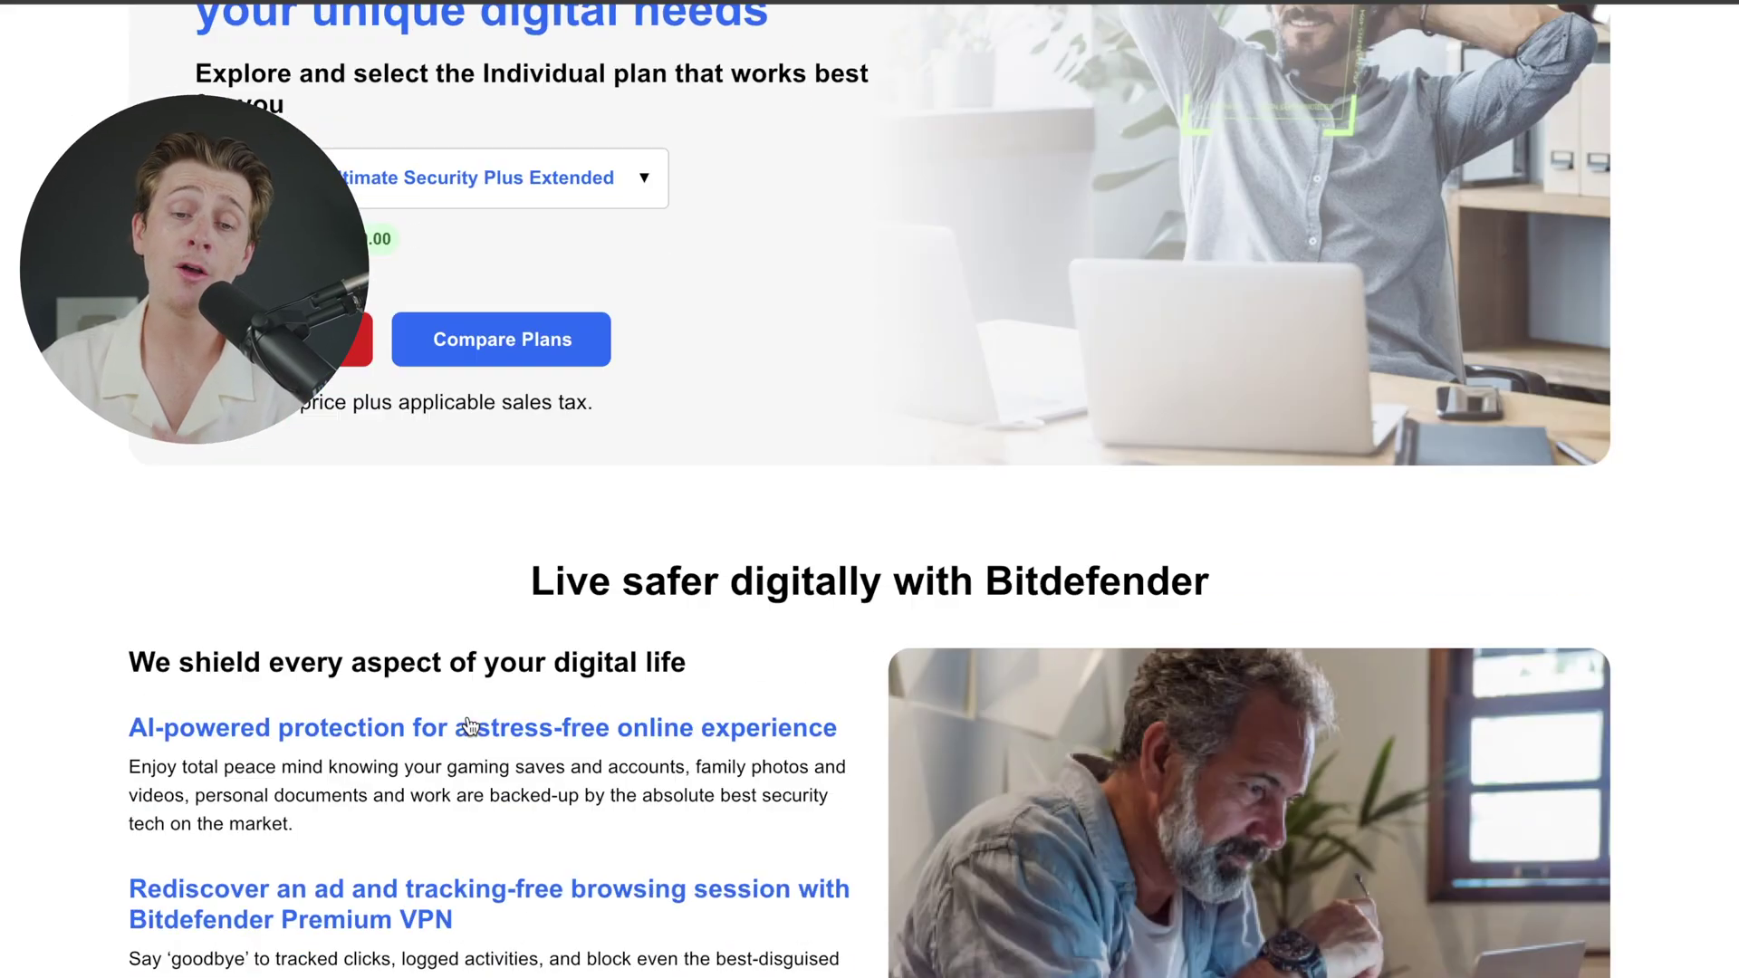
scroll(518, 554, down, 1)
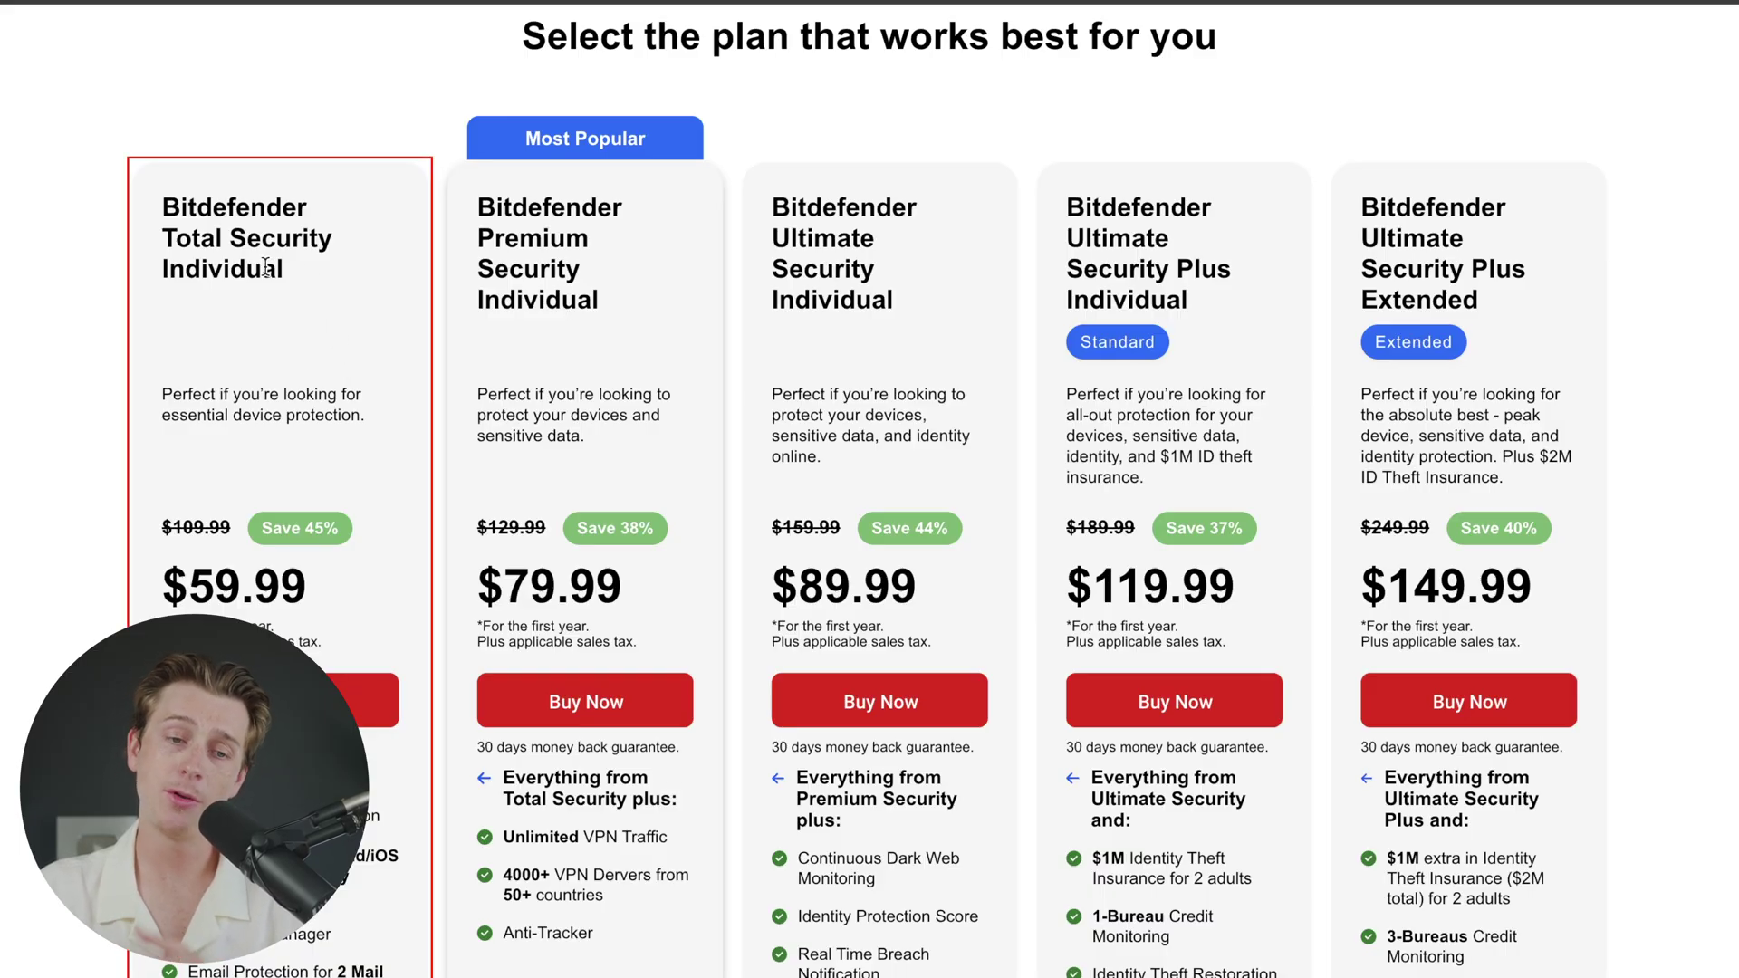
Add Premium Security Individual (5 devices, $79.99) to the cart from the plan comparison.
scroll(339, 514, down, 1)
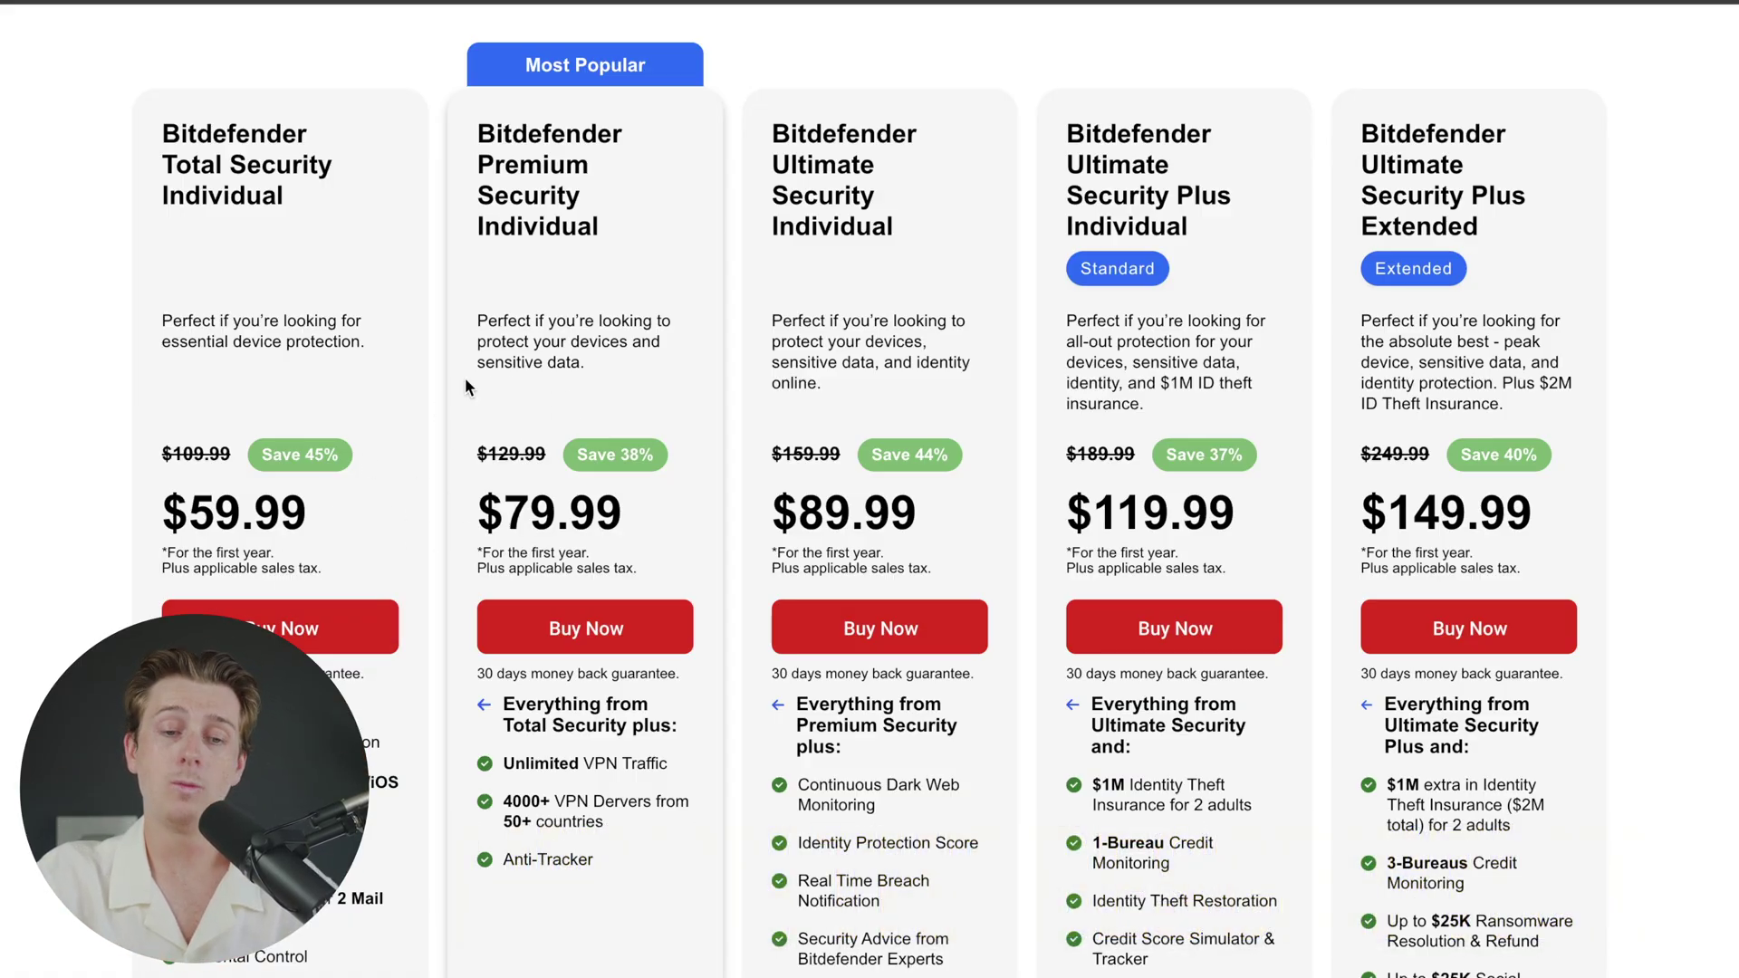
scroll(338, 491, down, 1)
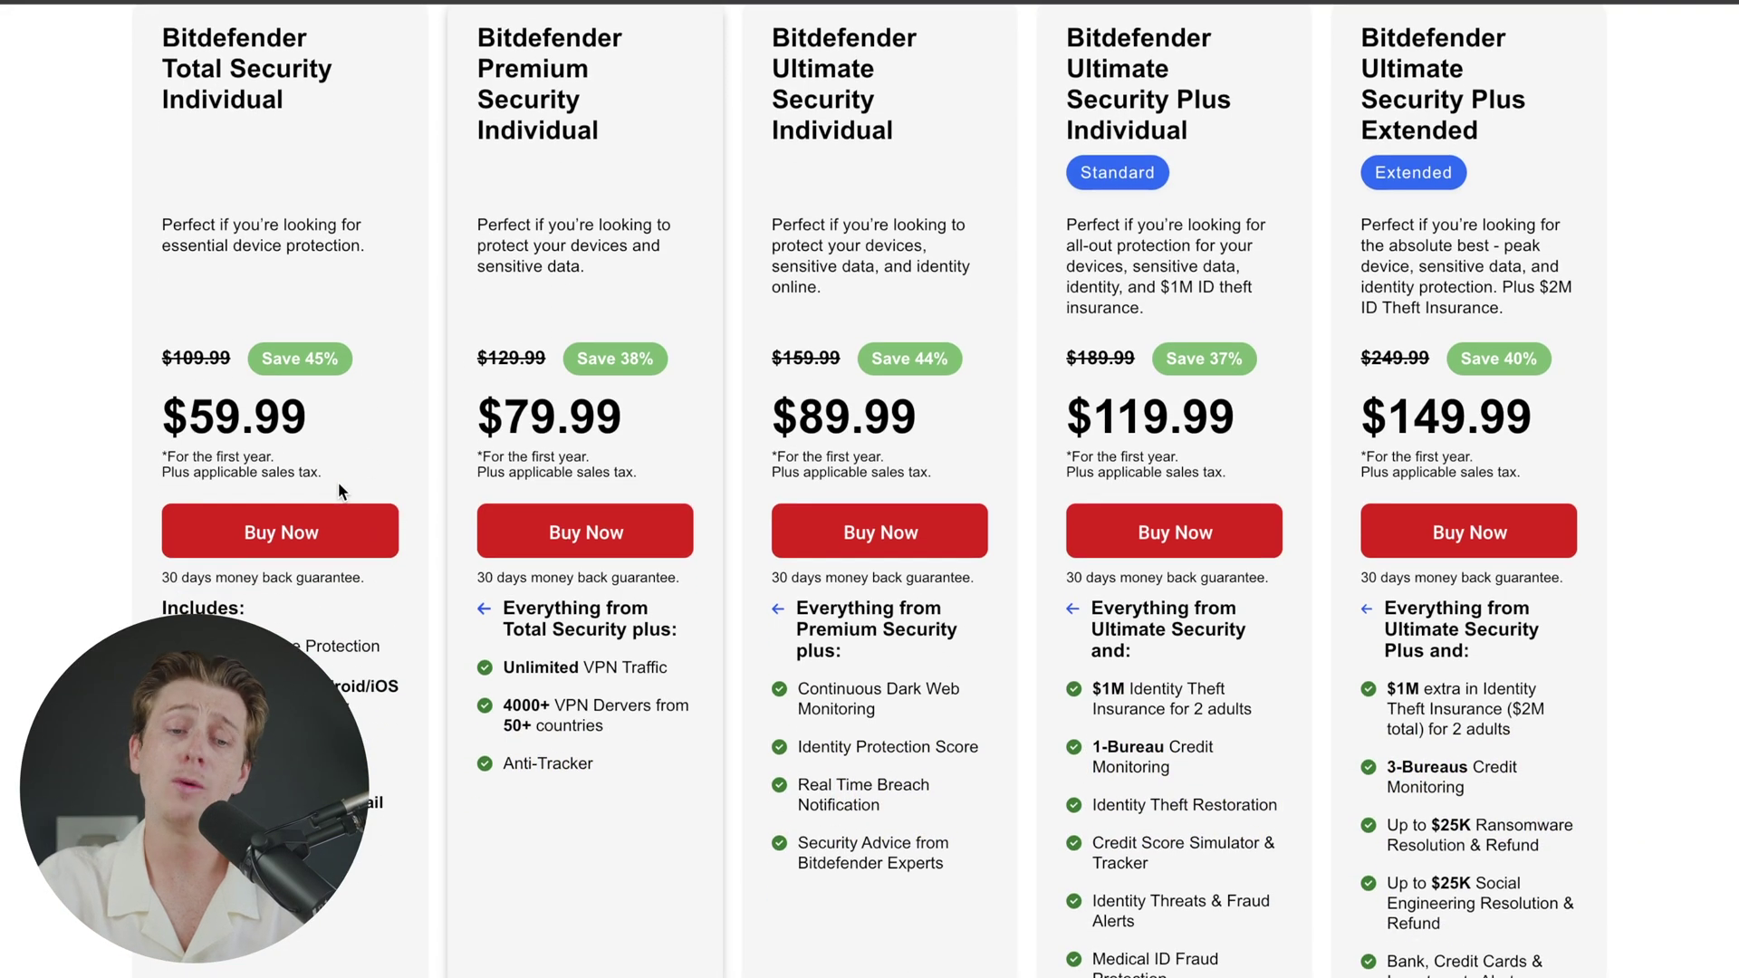
click(527, 522)
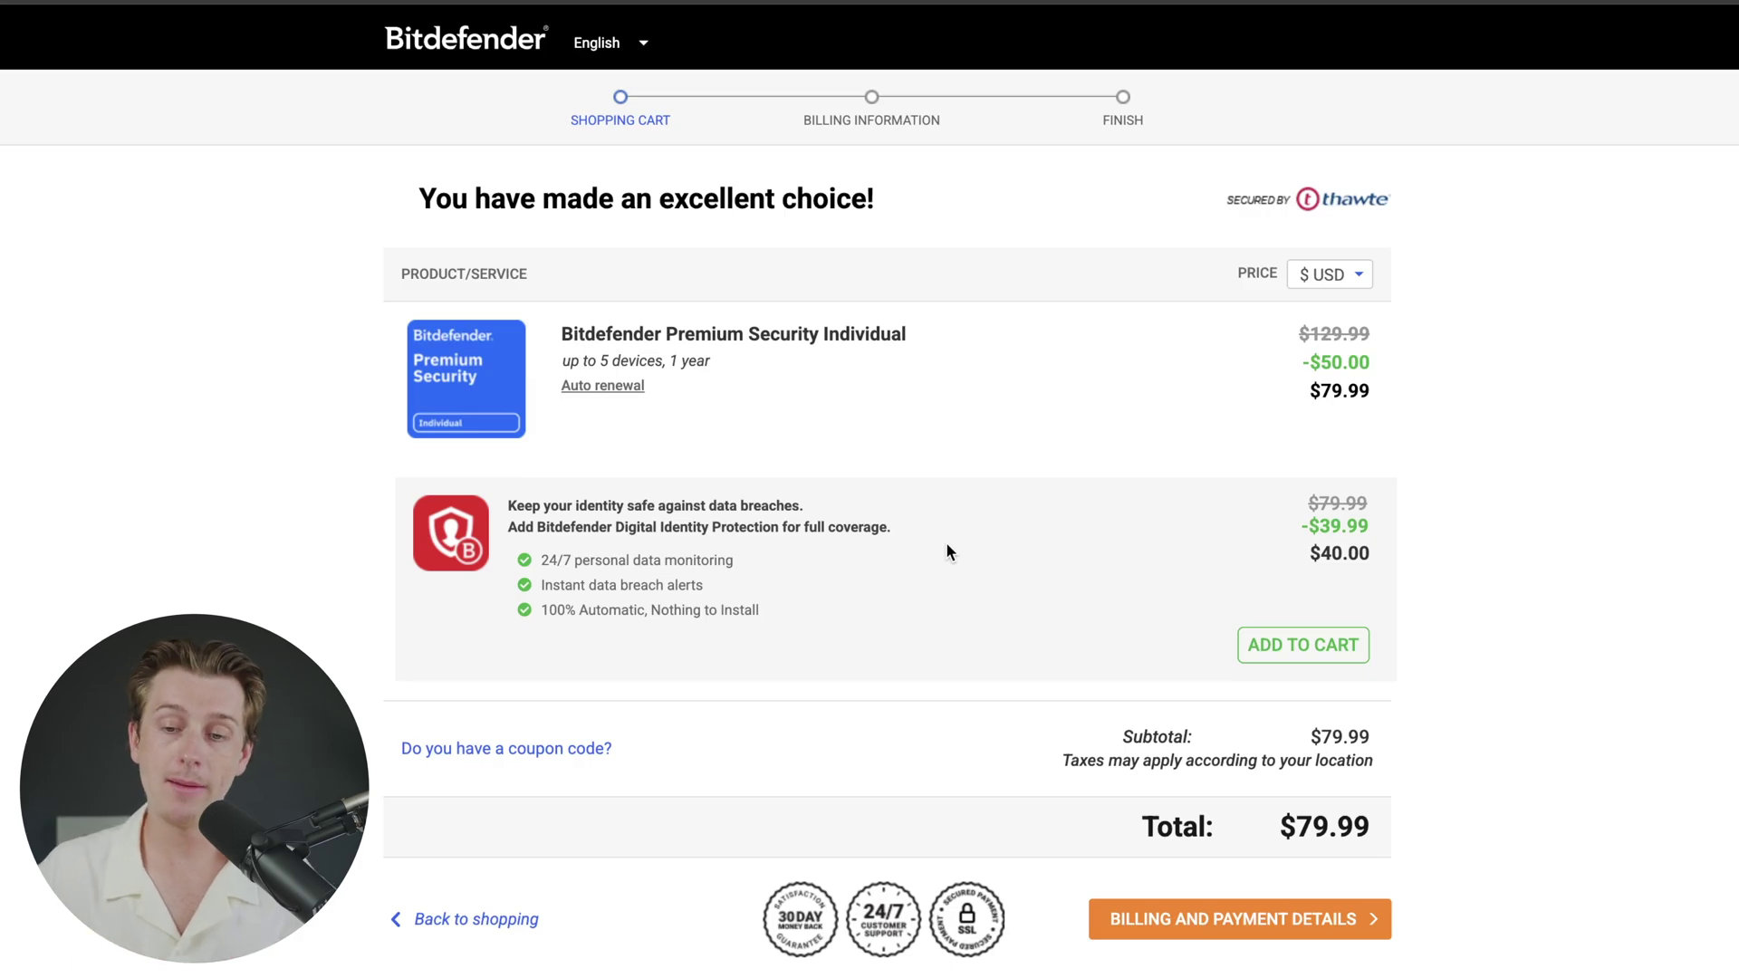
click(1283, 661)
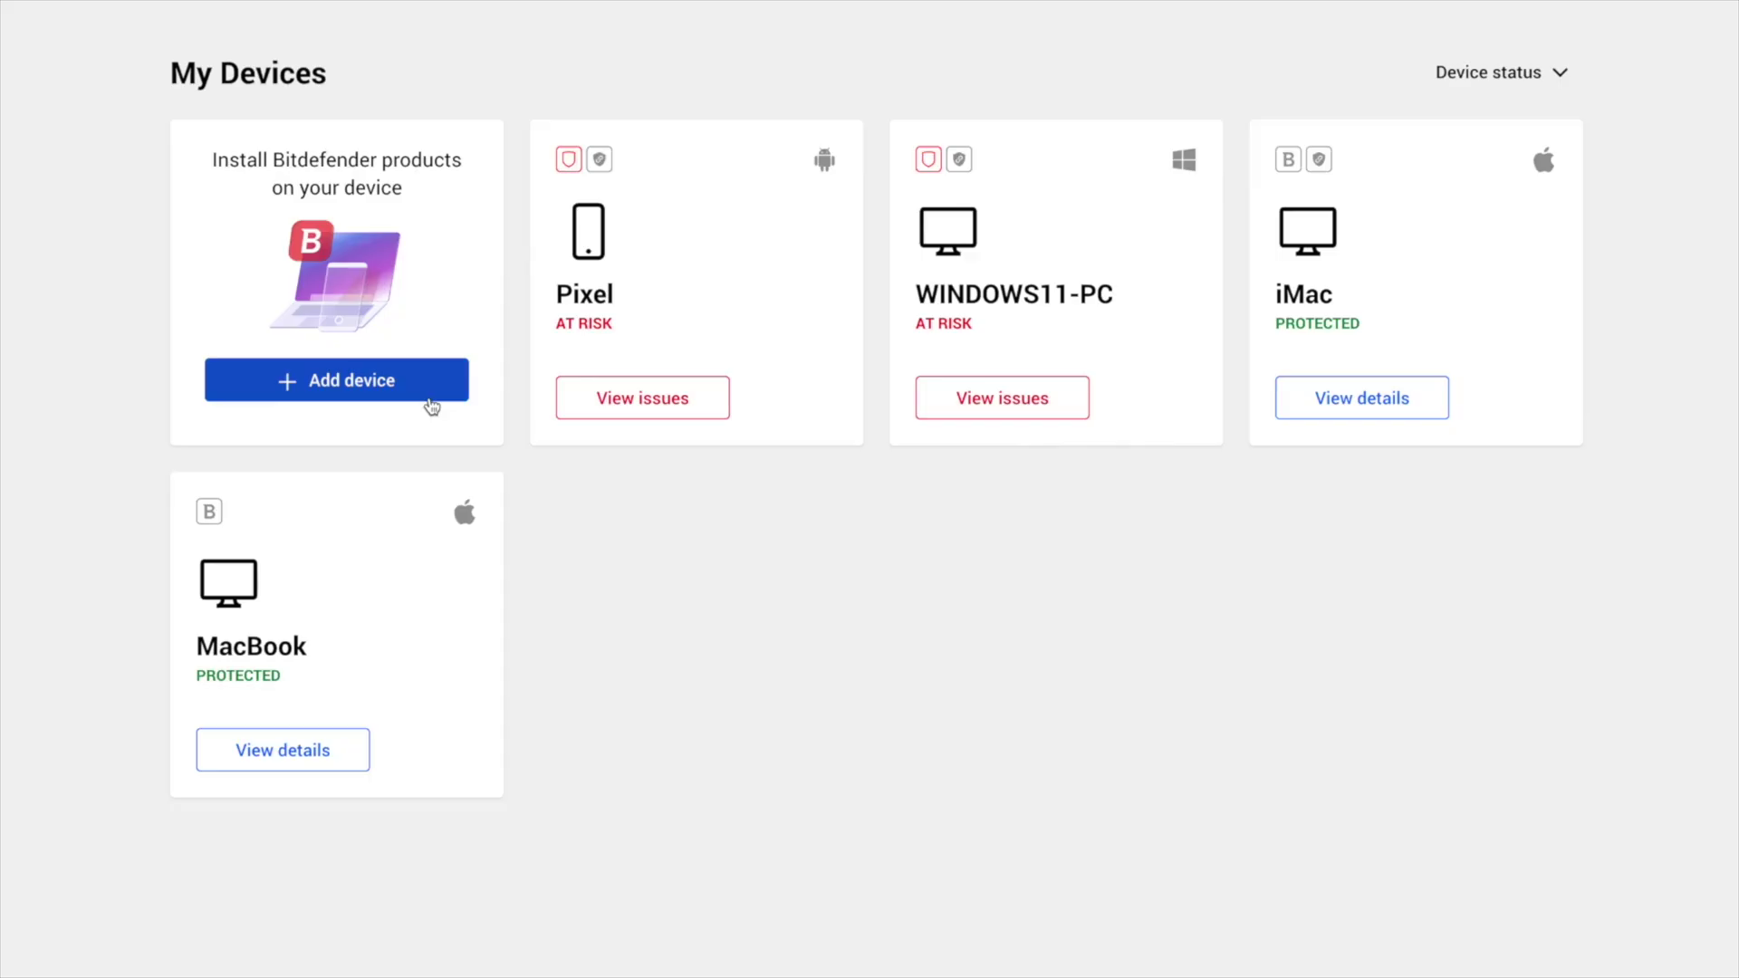
click(433, 405)
click(423, 458)
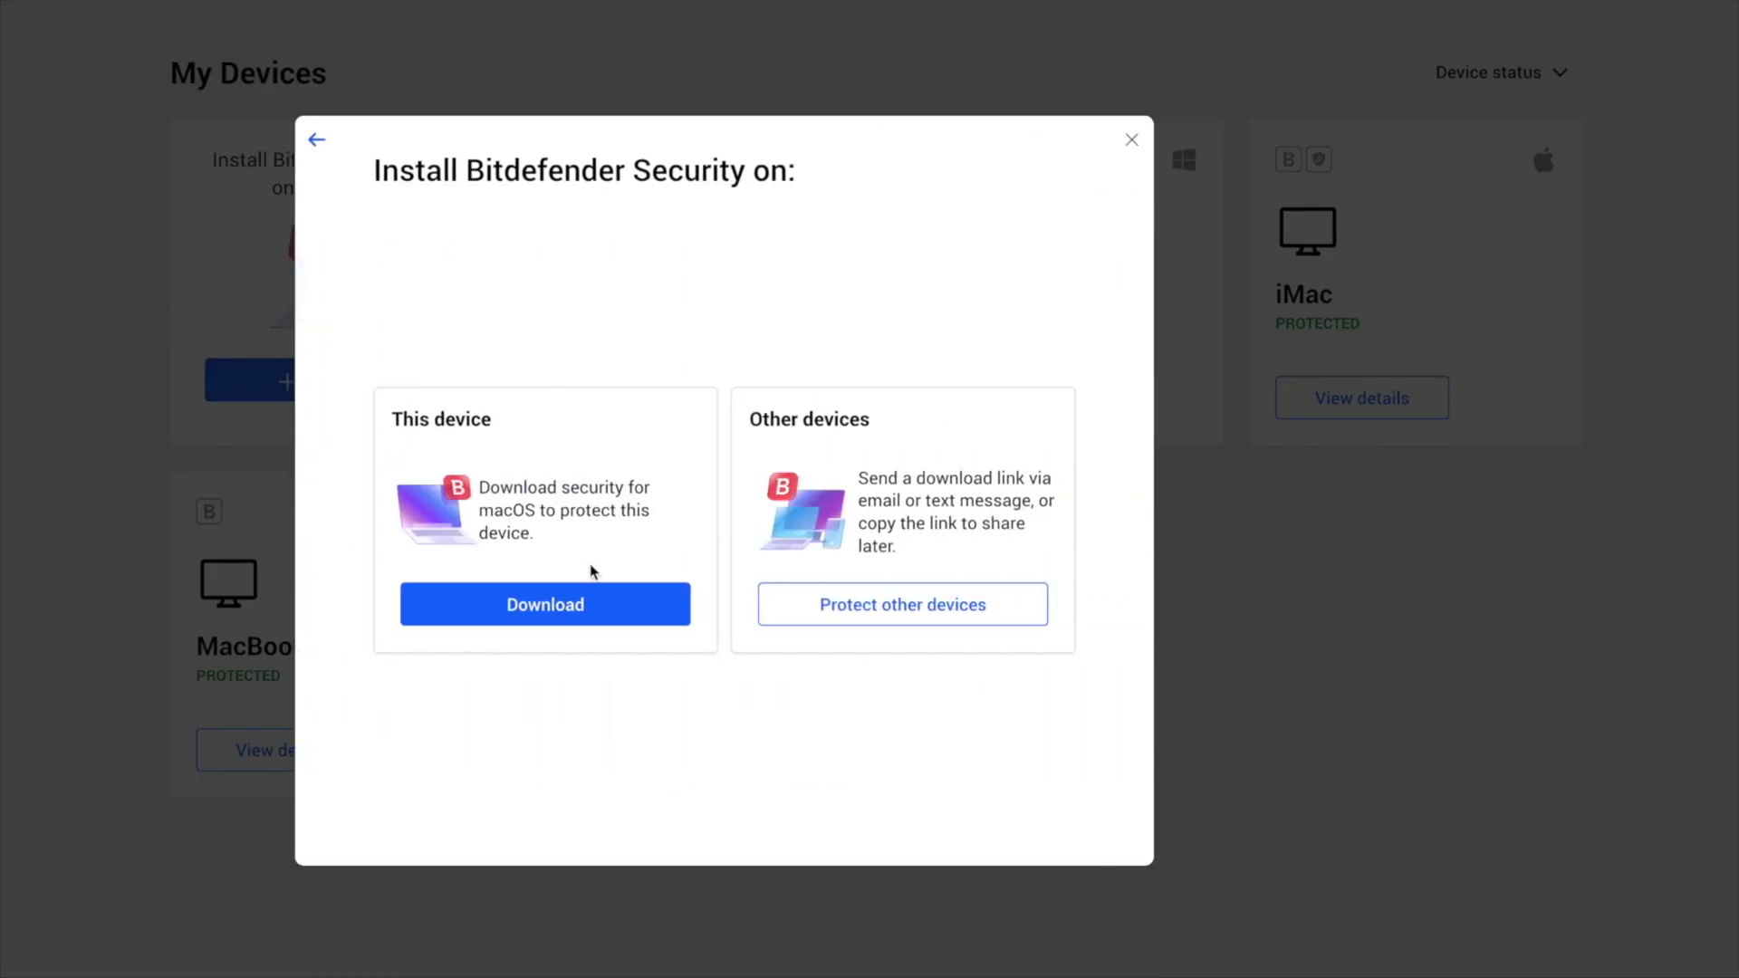
click(609, 594)
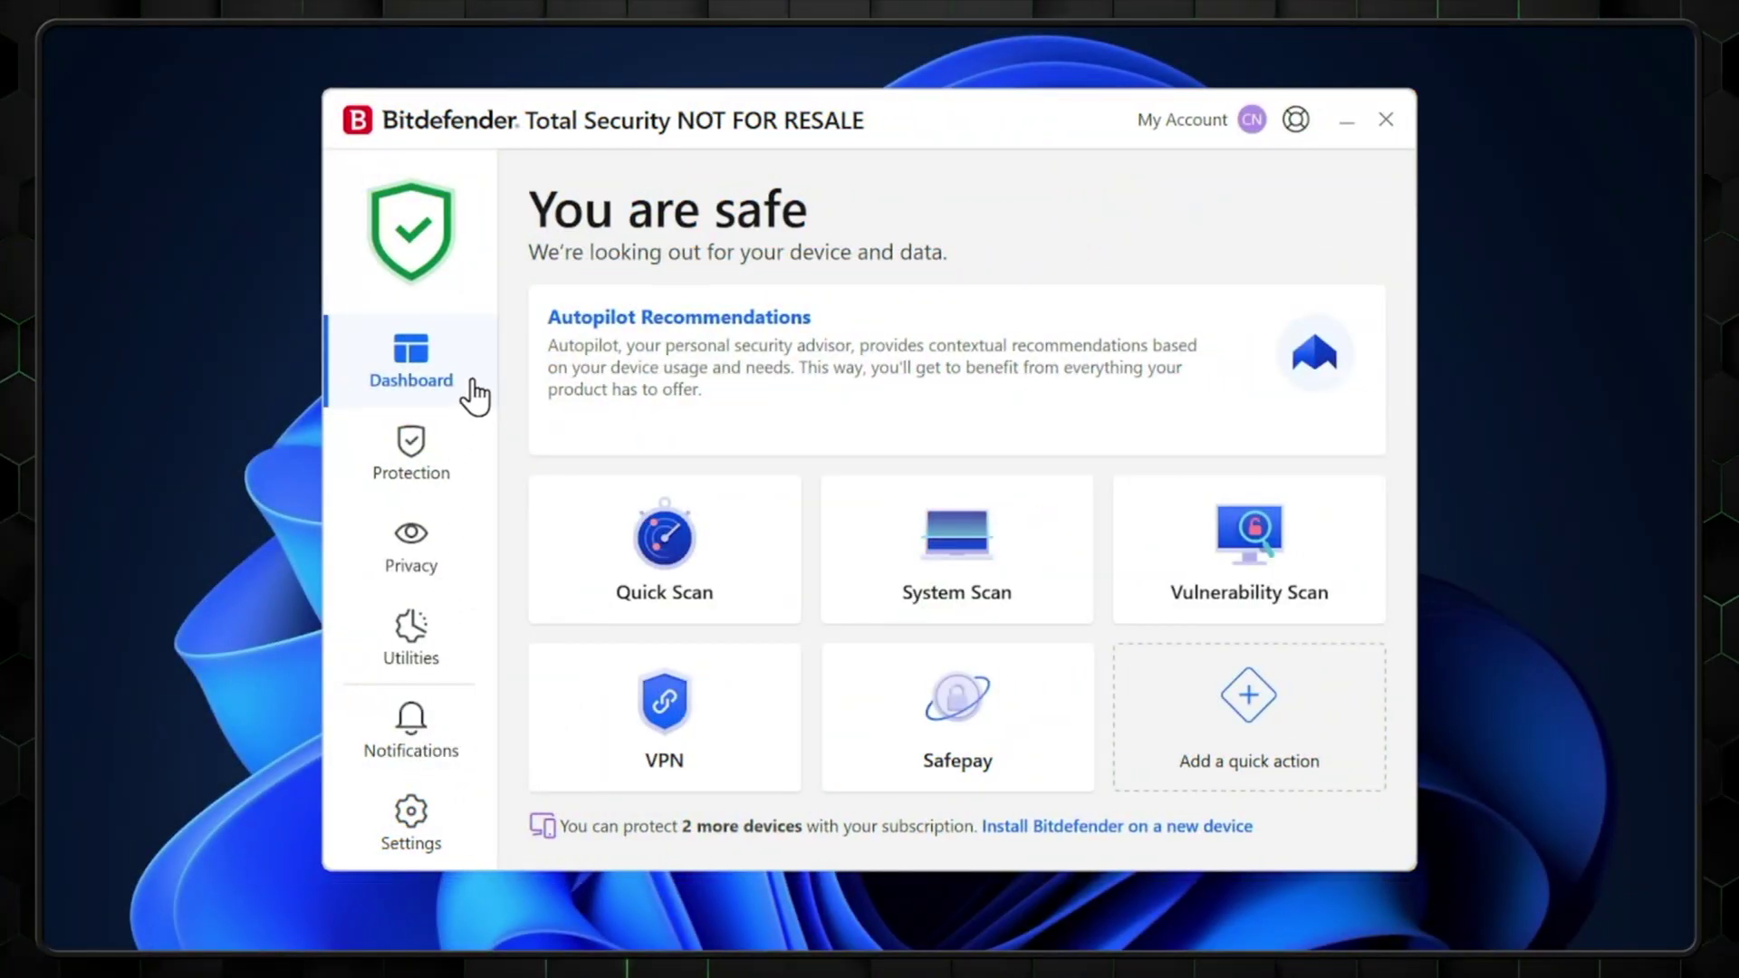
Go to Protection Features and open the Antivirus scans page.
click(450, 466)
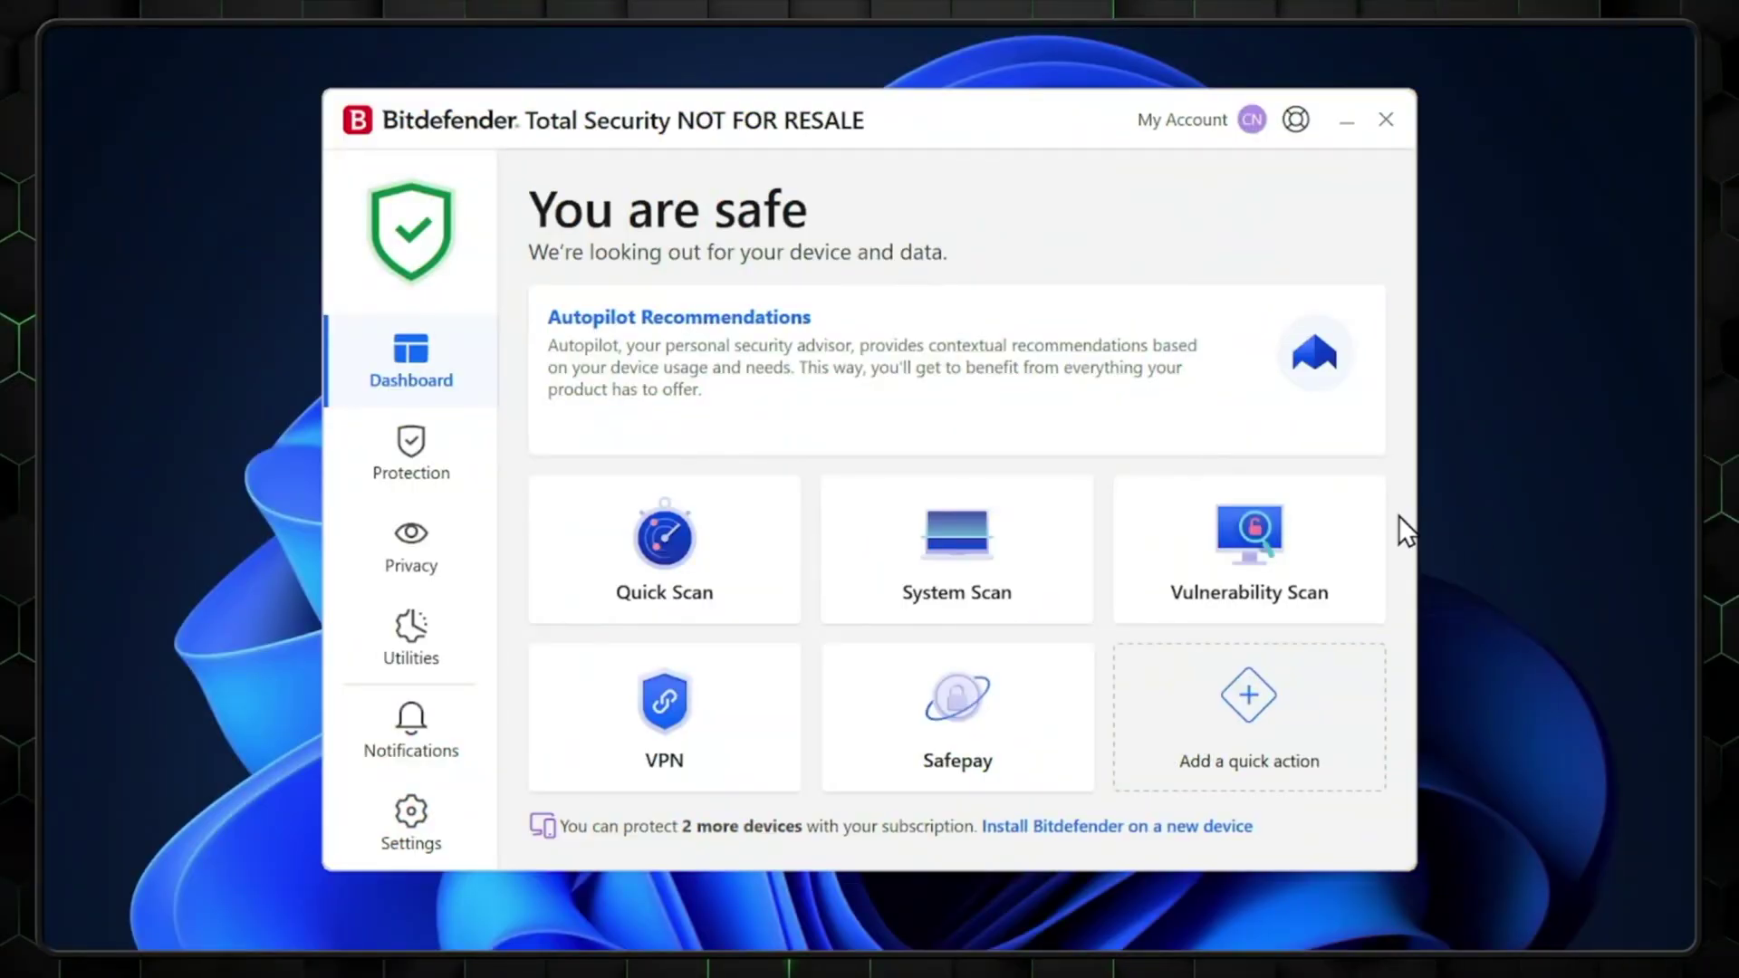
click(457, 465)
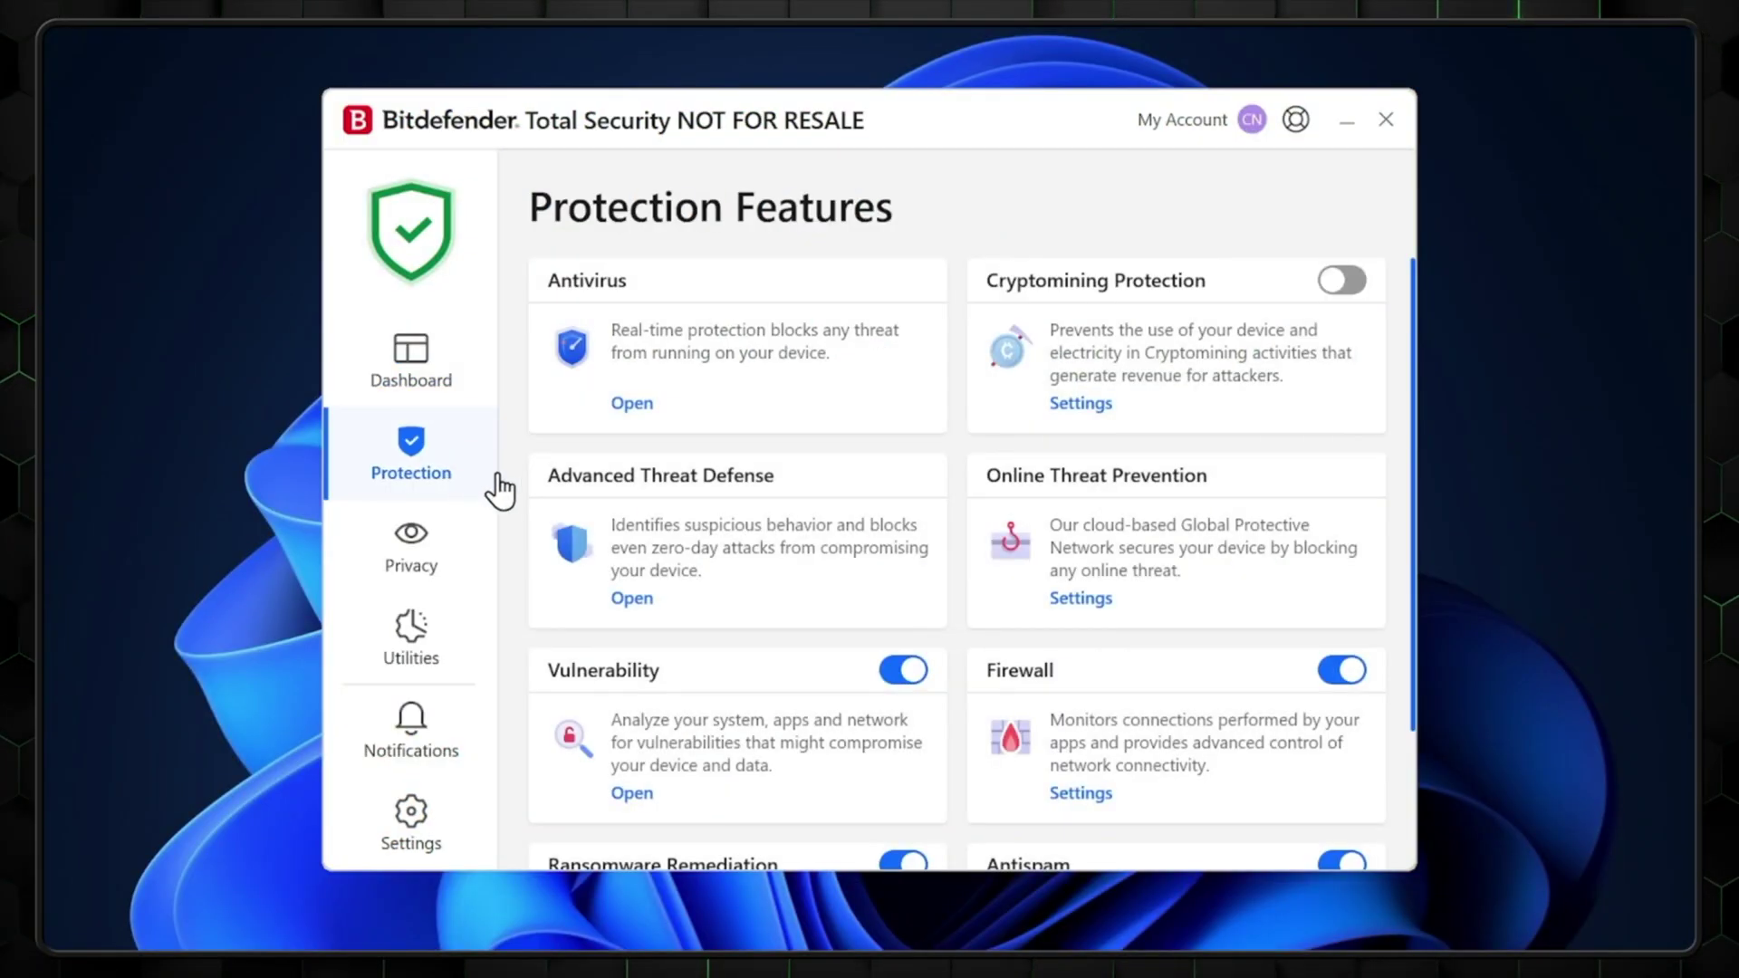
click(633, 405)
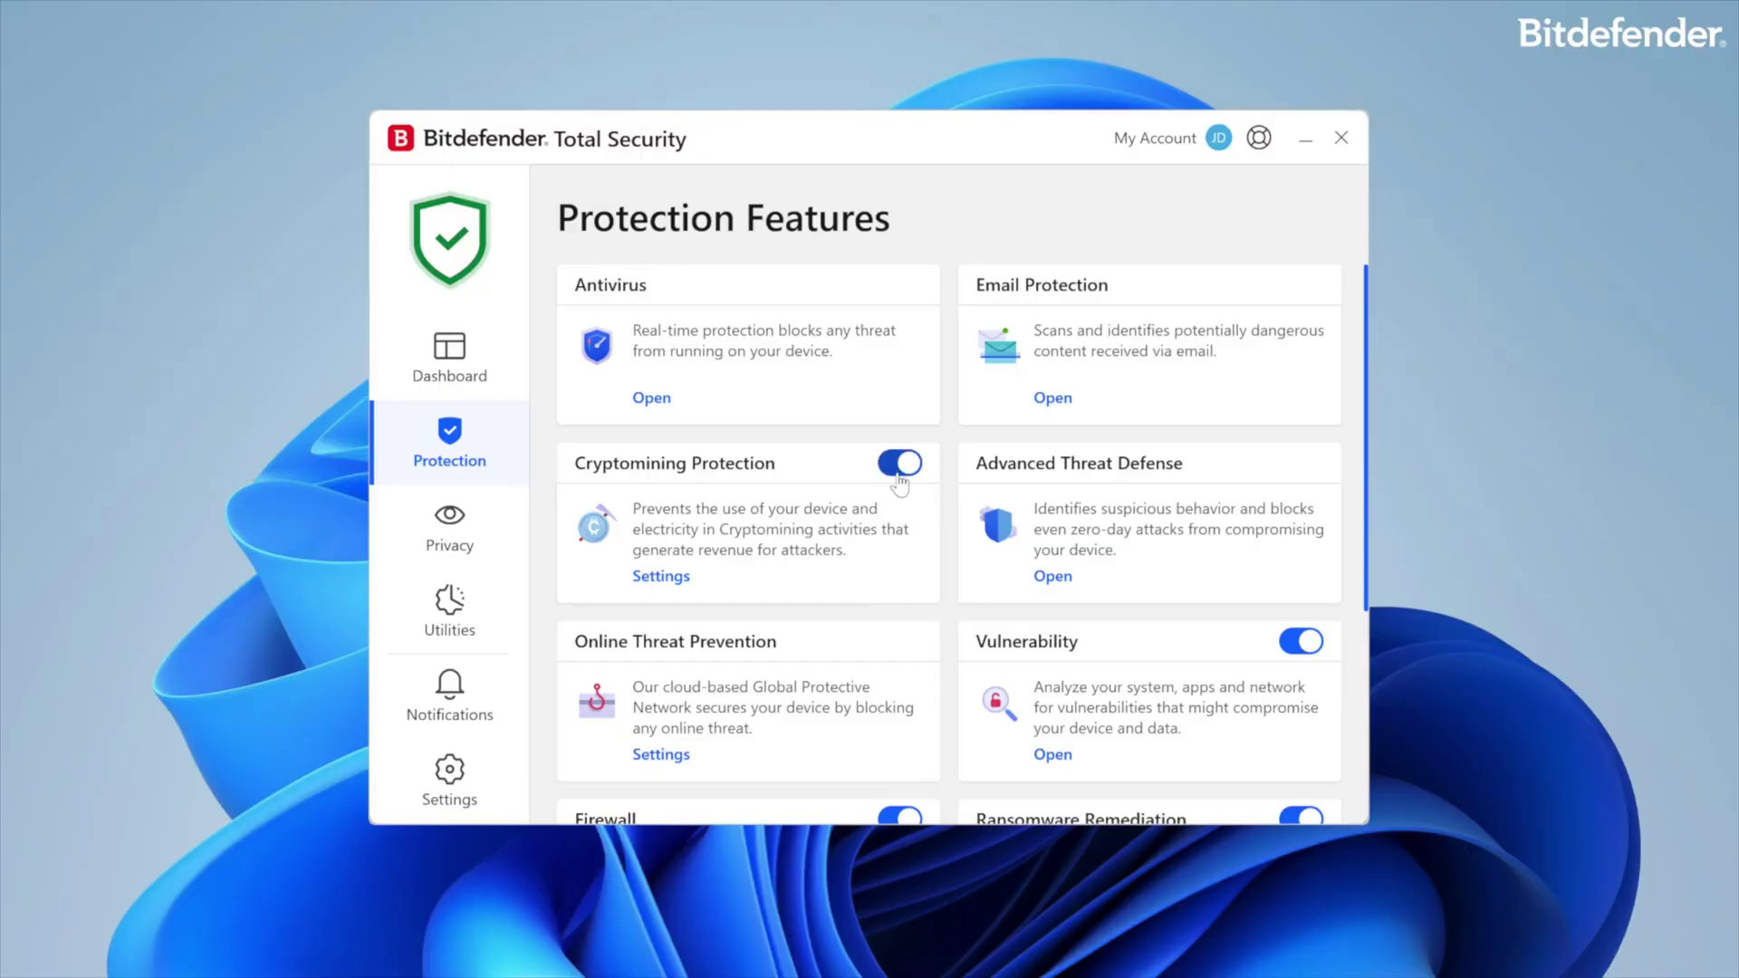
click(662, 577)
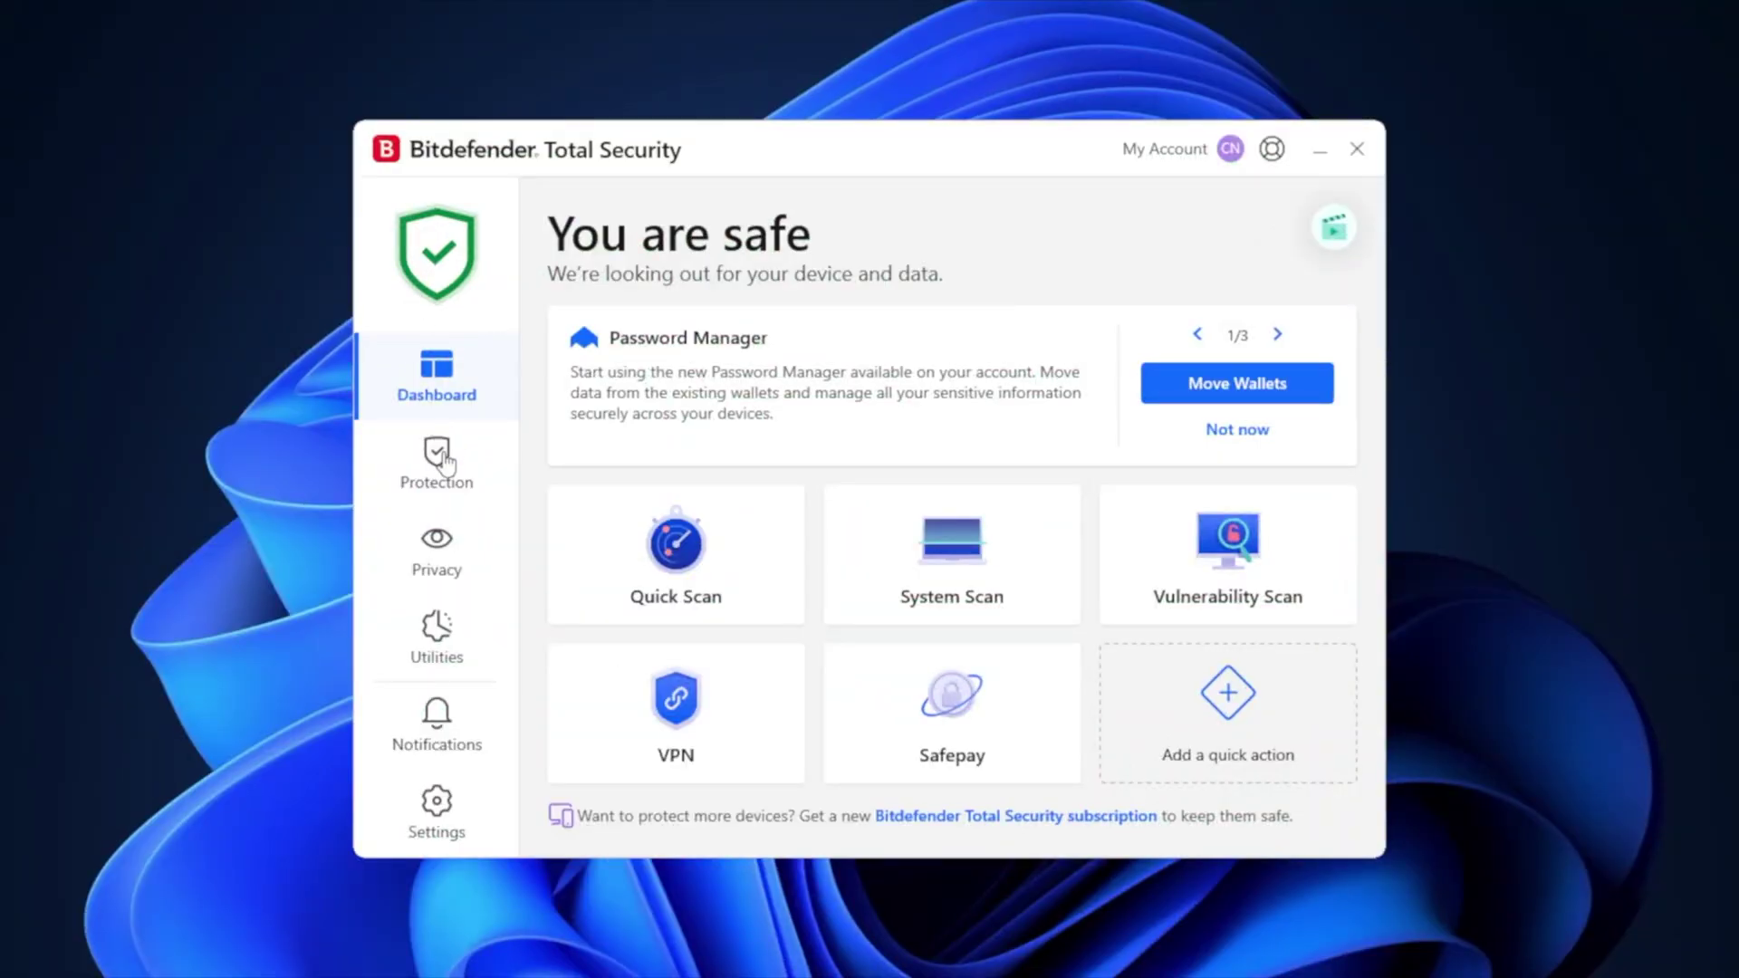
click(444, 462)
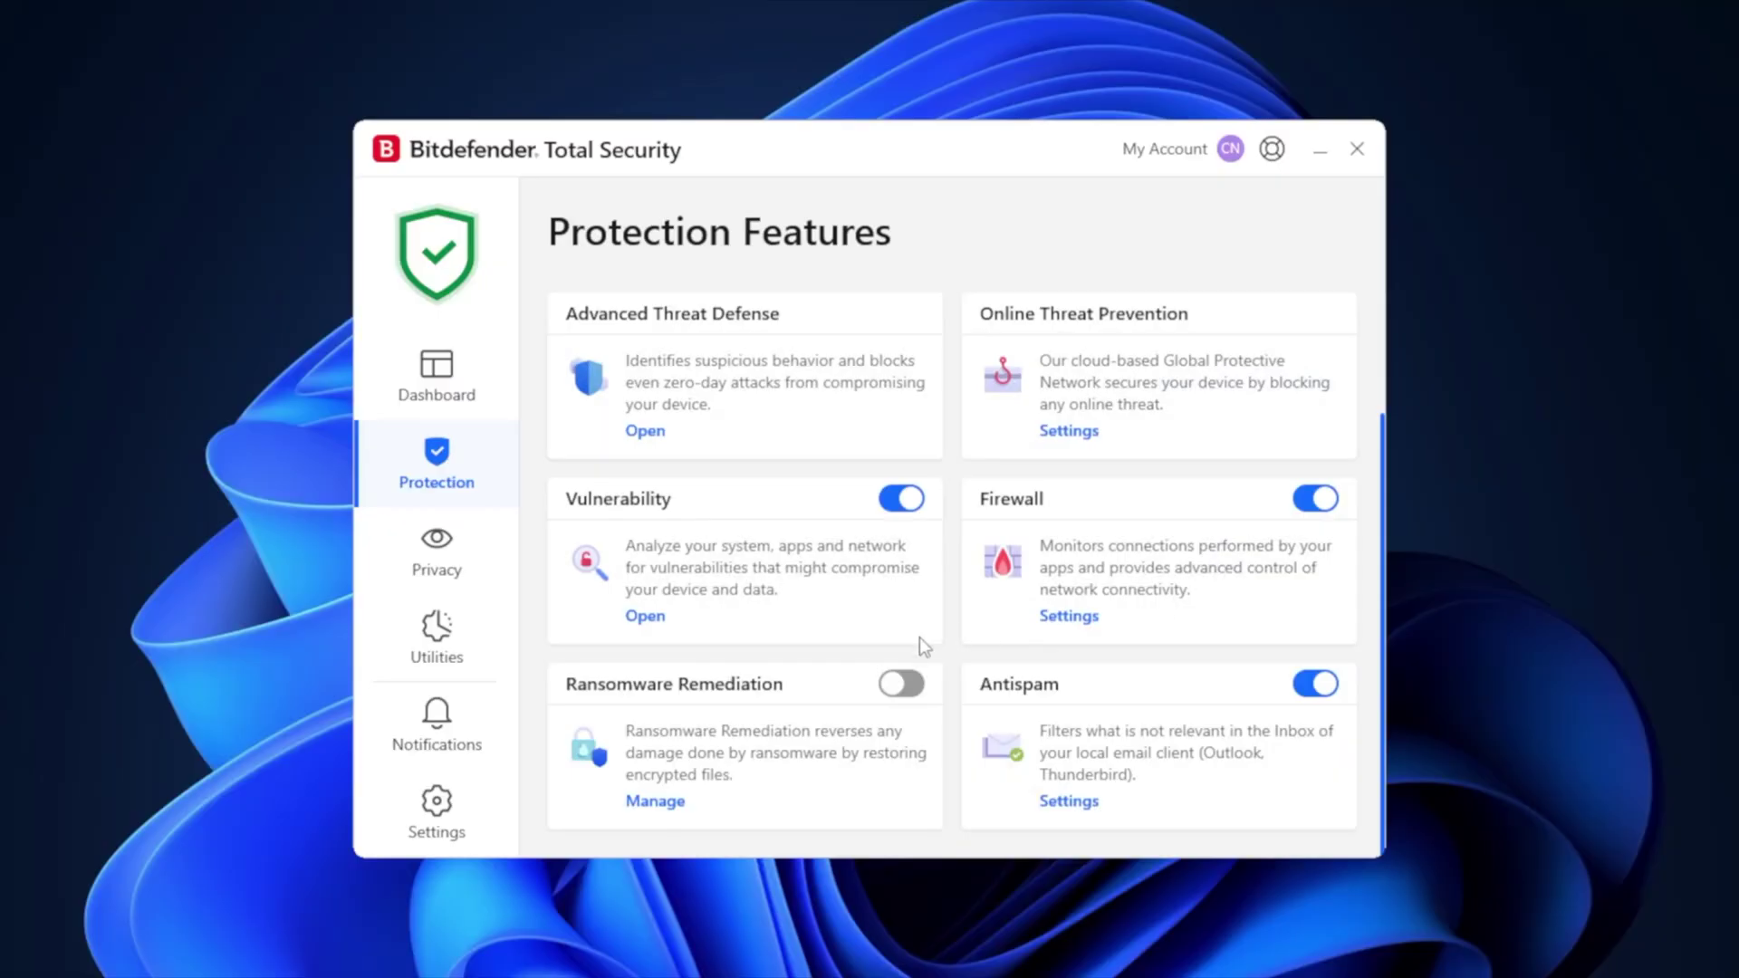
Return to the top of the Protection Features list and switch to the Privacy page.
scroll(1005, 775, up, 2)
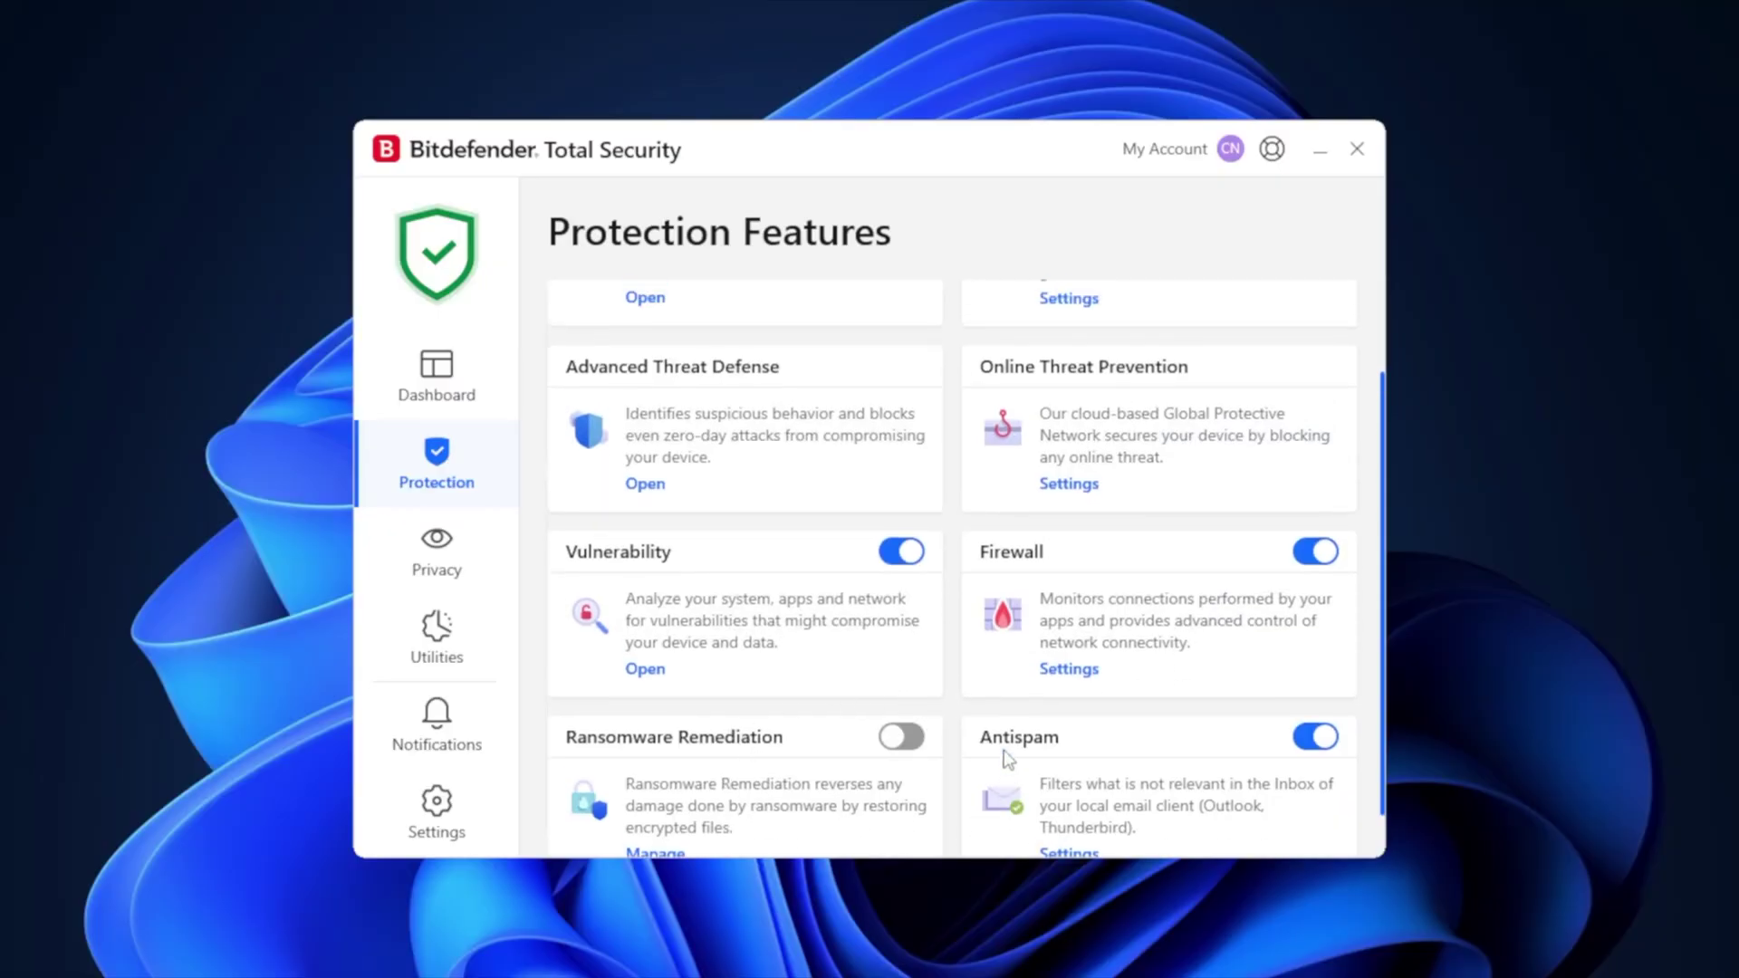
click(439, 580)
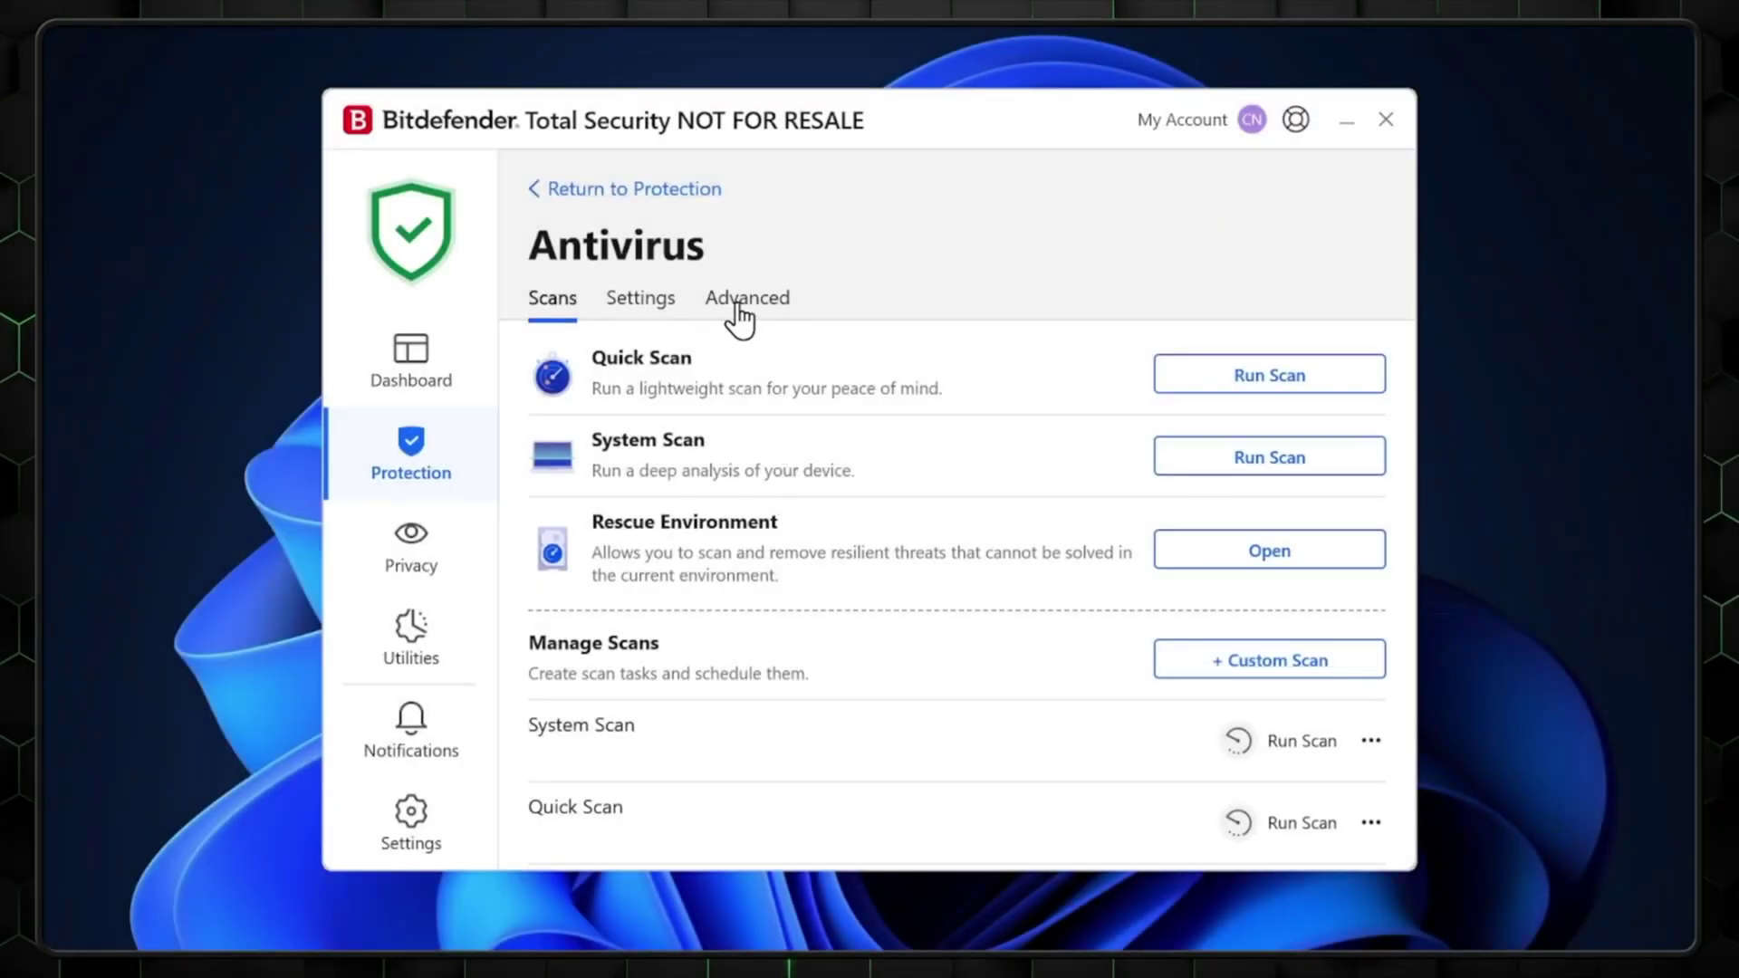
Show the Antivirus Advanced settings and review the Bitdefender Shield and scan toggles.
click(739, 312)
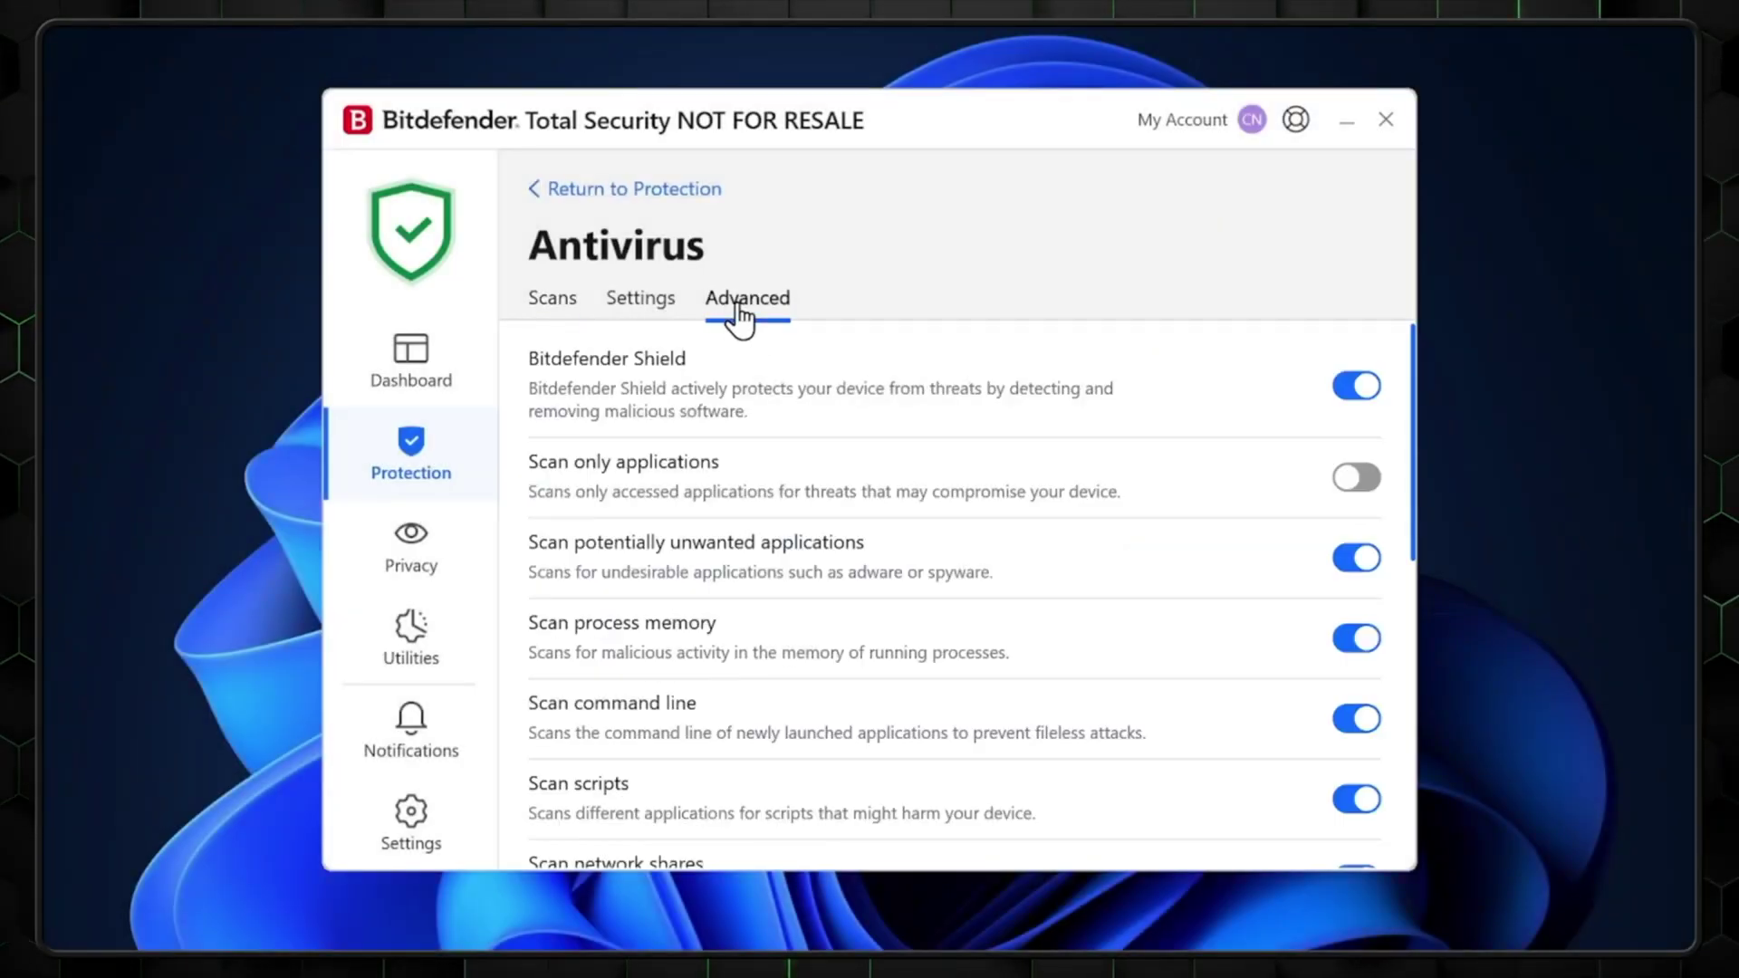
scroll(807, 516, down, 5)
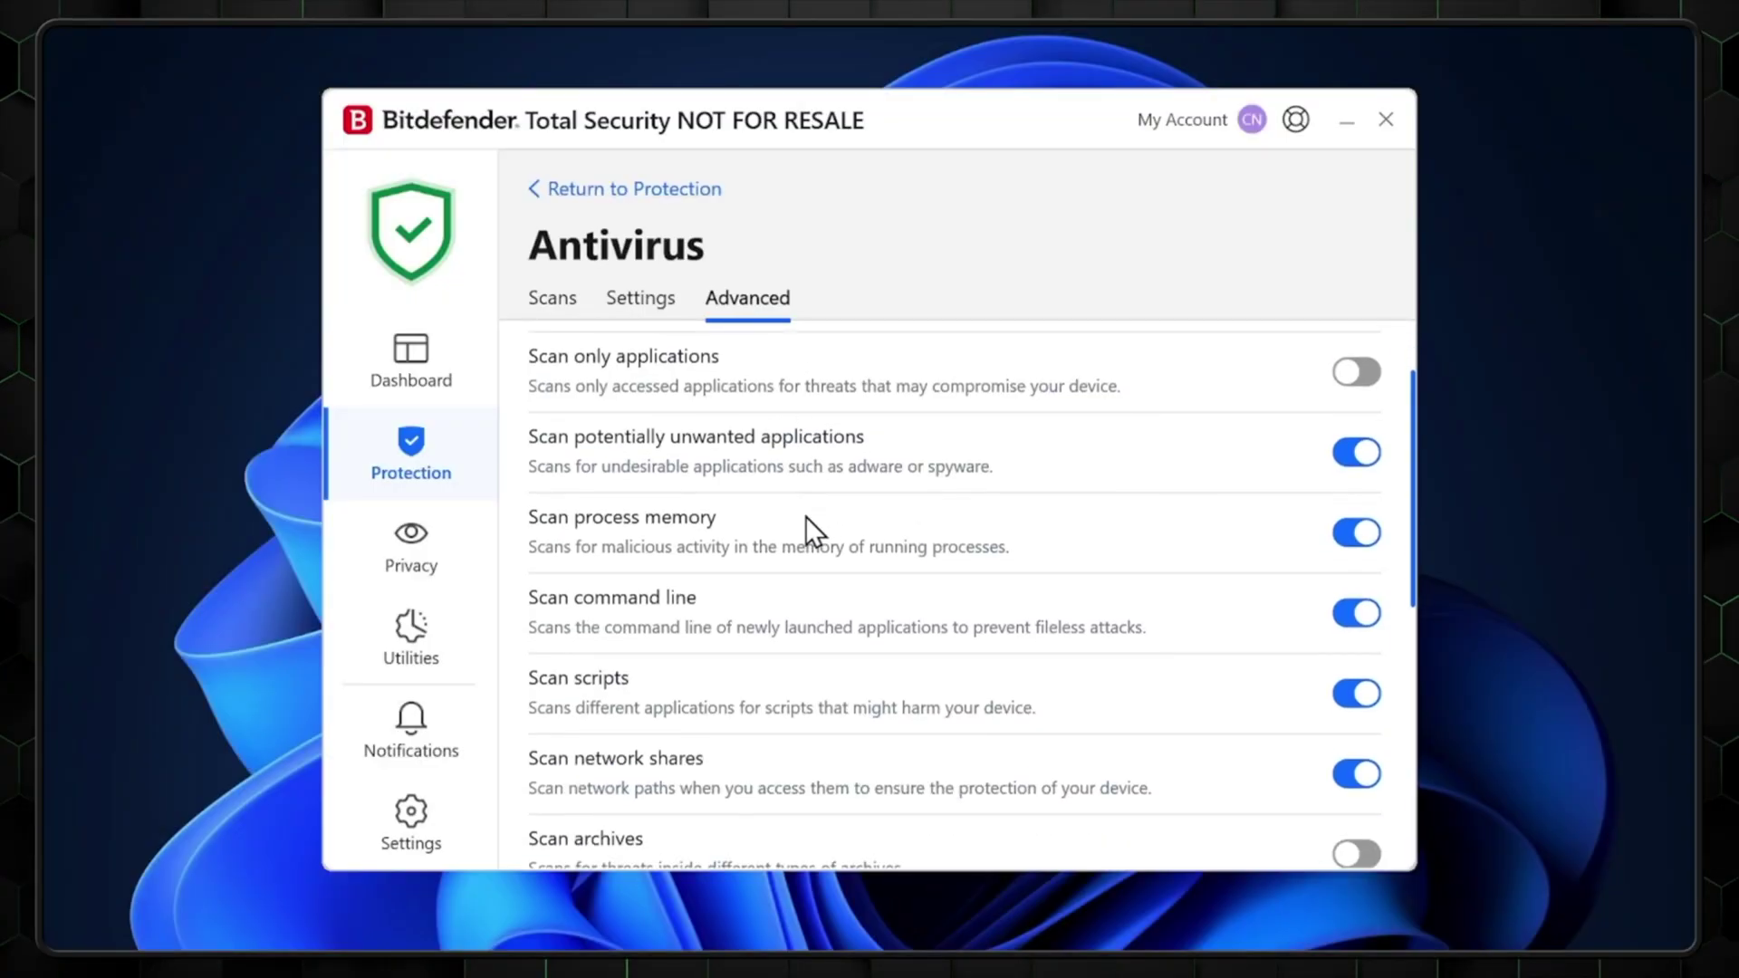